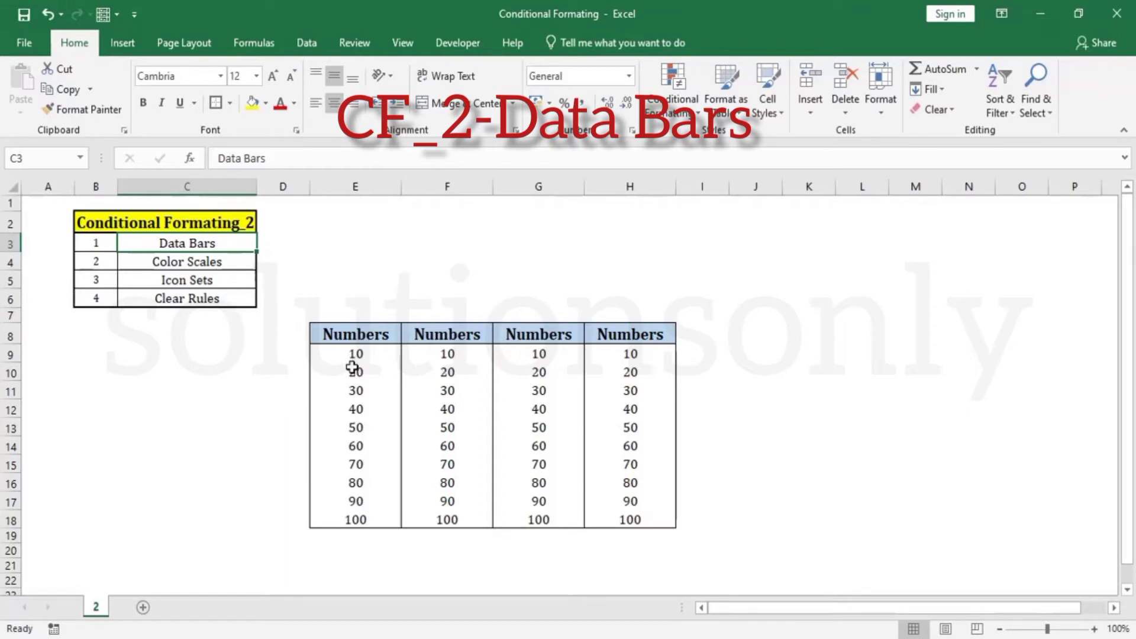
Apply the blue gradient-fill data bars to the first Numbers column, cells E9:E18.
drag(372, 356, 373, 519)
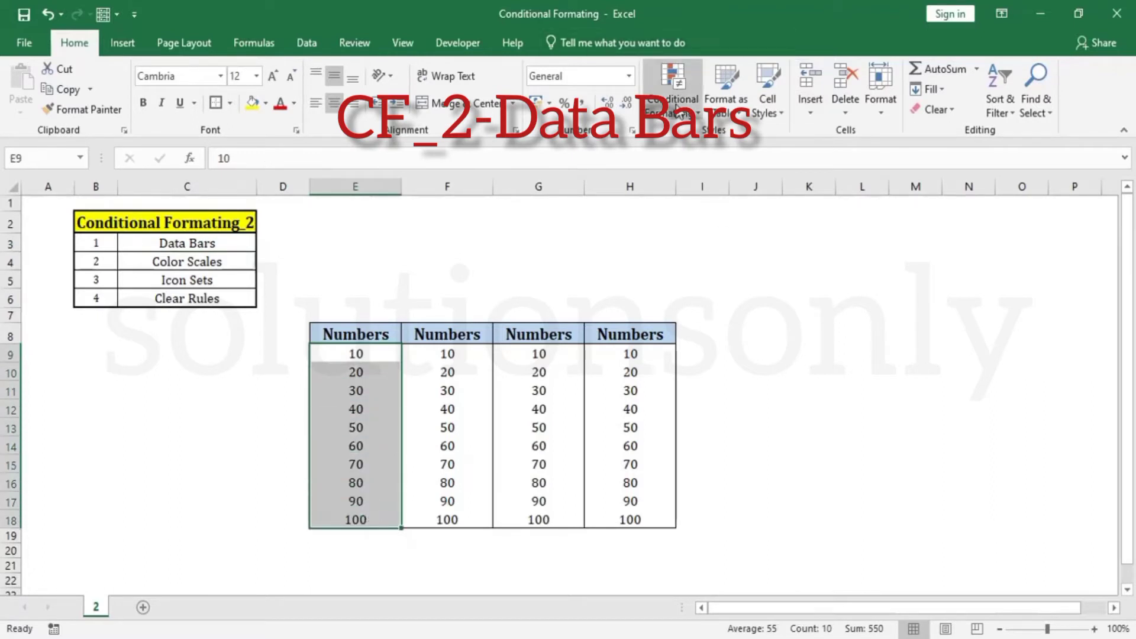
click(673, 86)
mouse_move(728, 261)
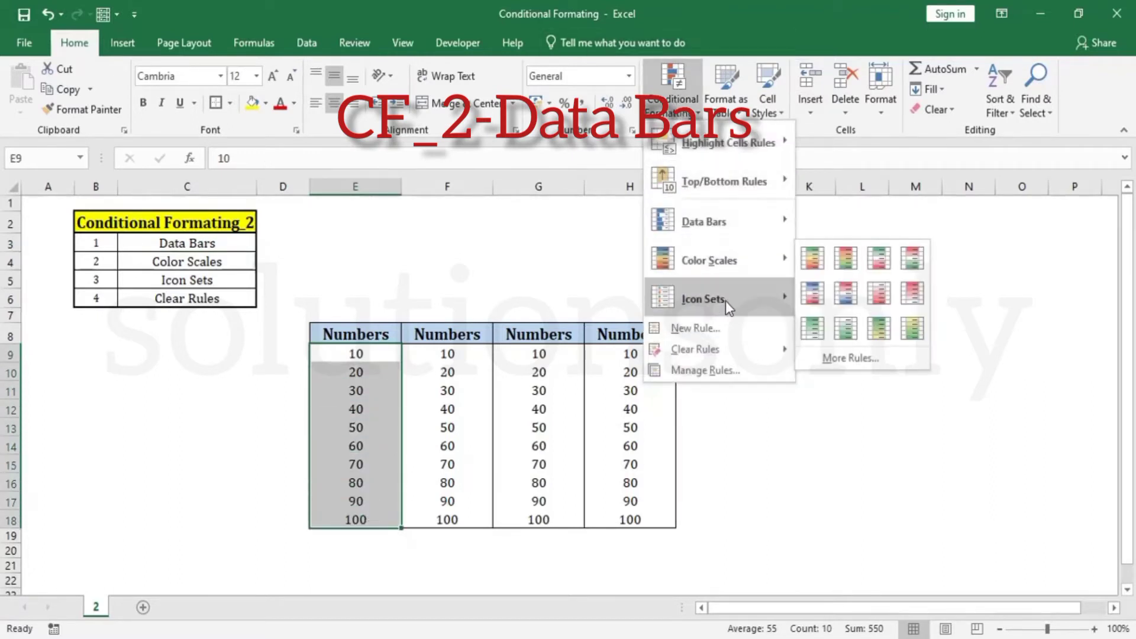
mouse_move(748, 225)
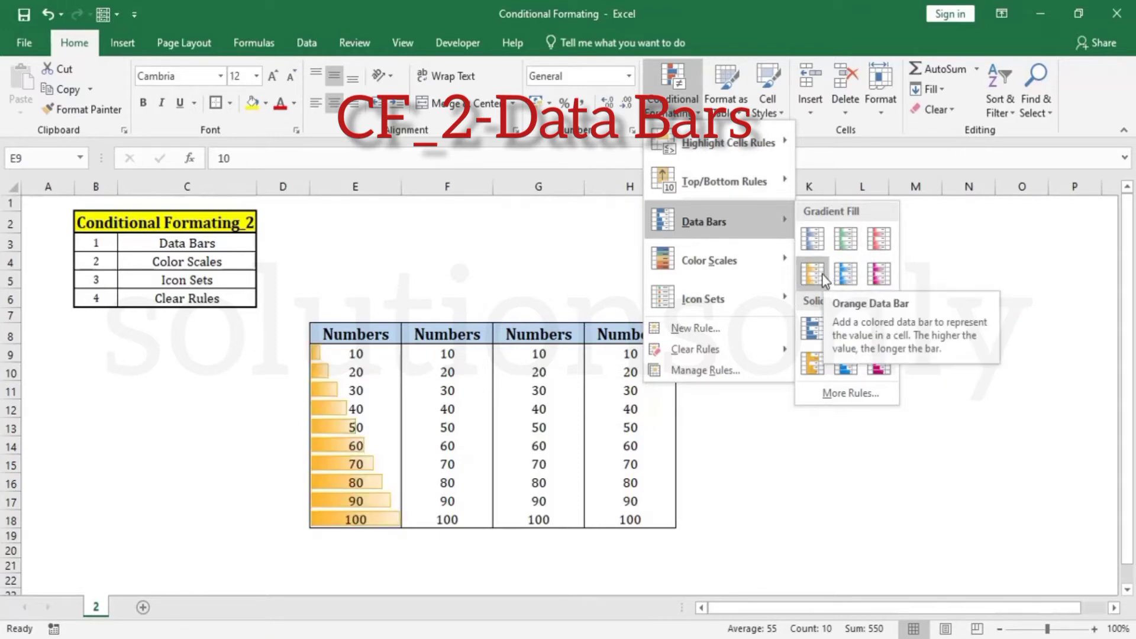
click(812, 239)
click(383, 408)
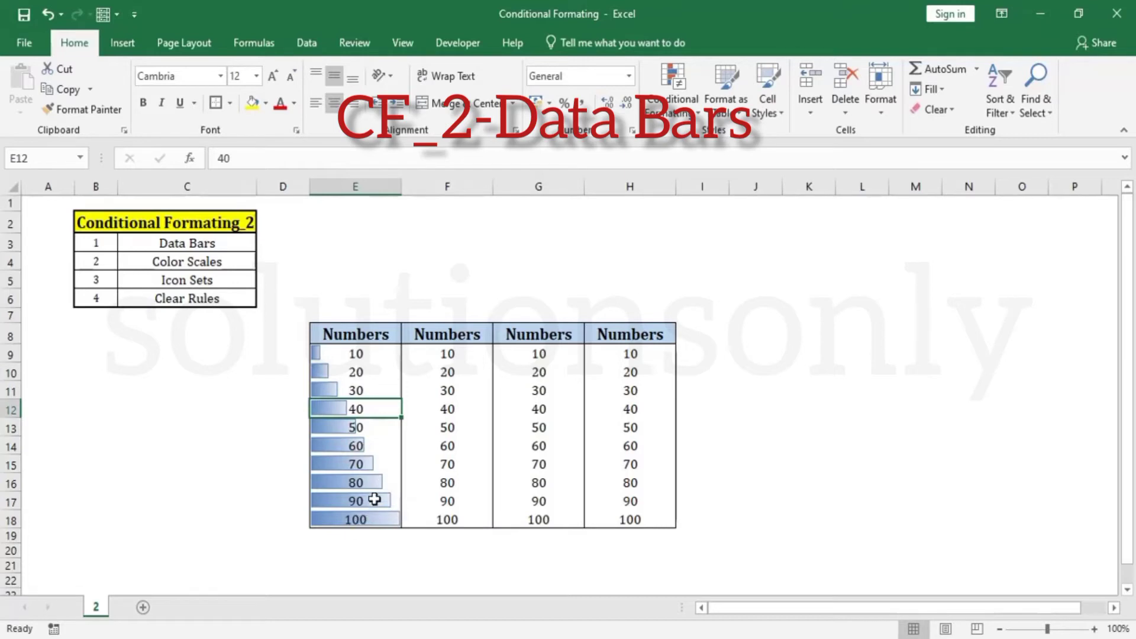
Change cell E9 to 100 and cell E16 to 20 to test the data bars in the first Numbers column.
click(372, 356)
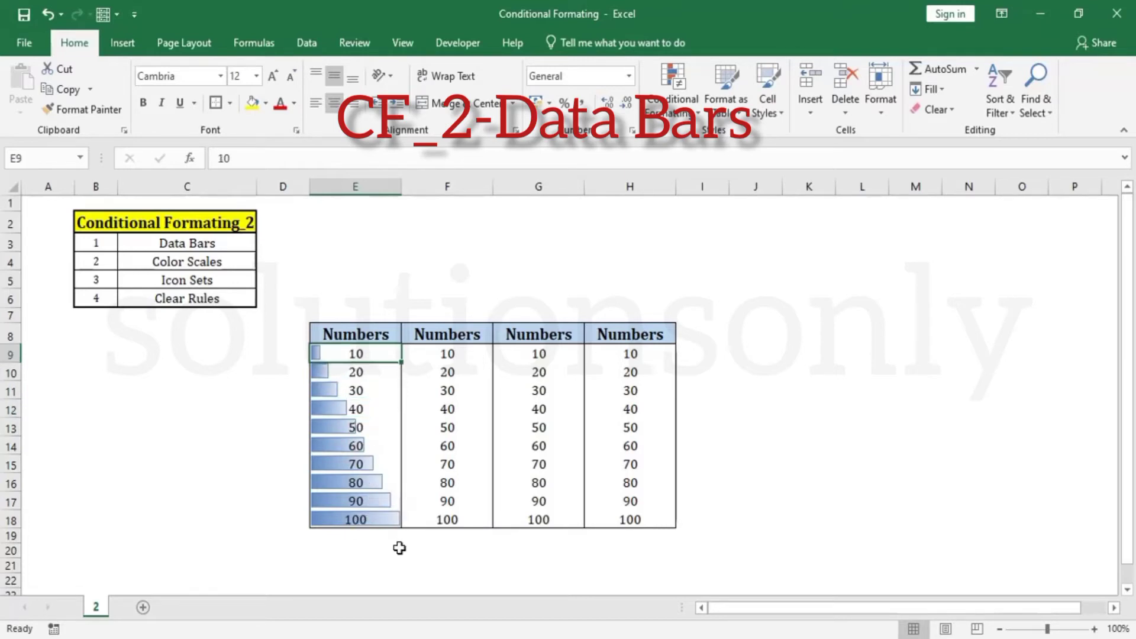
key(F2)
text(0)
key(Return)
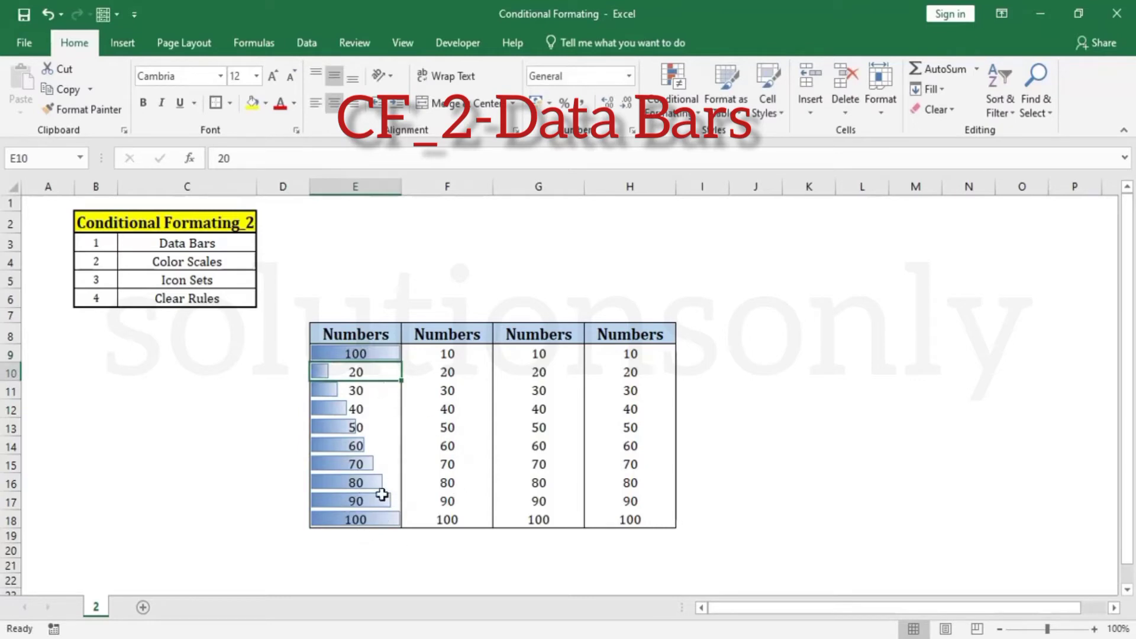
click(379, 519)
click(373, 391)
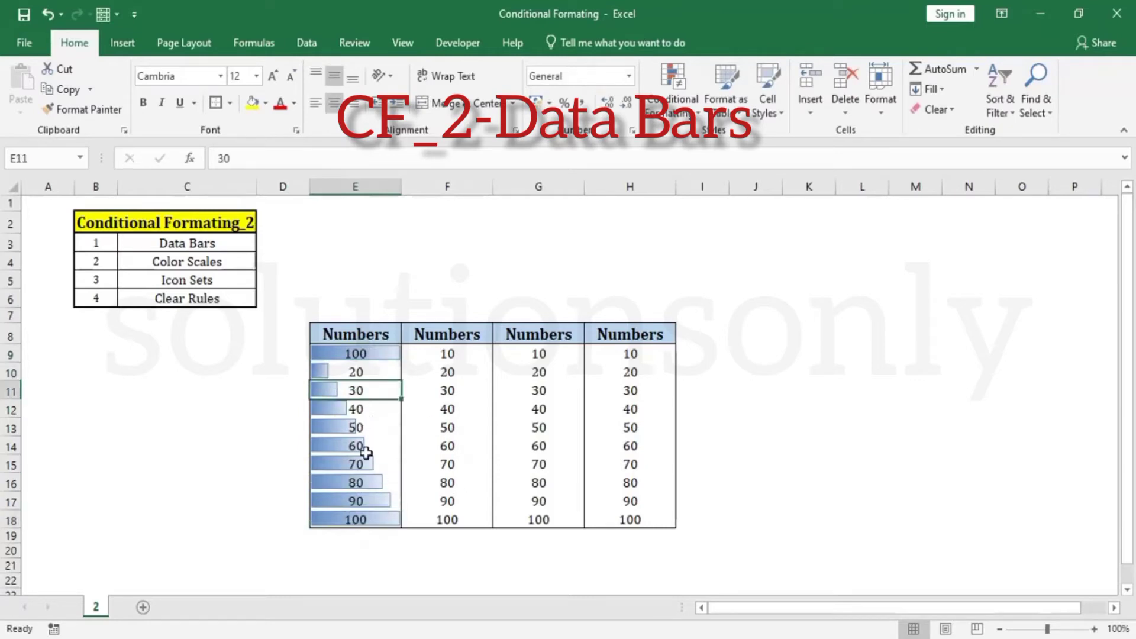
click(355, 483)
text(20)
key(Return)
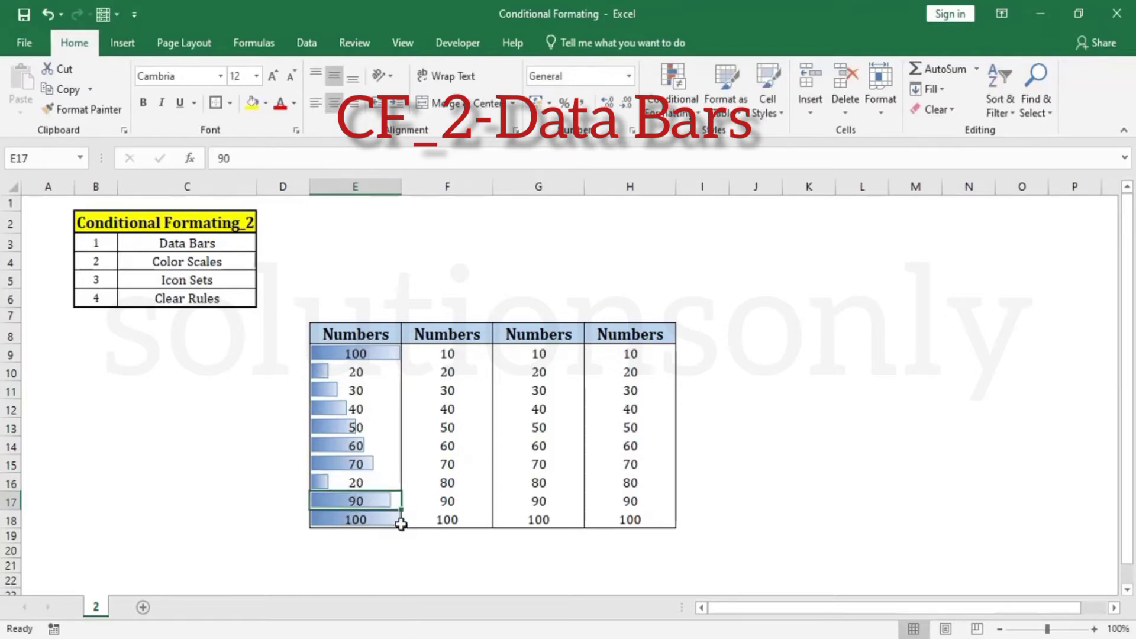
Apply the blue solid-fill data bars to the second Numbers column, cells F9:F18.
drag(450, 356, 448, 518)
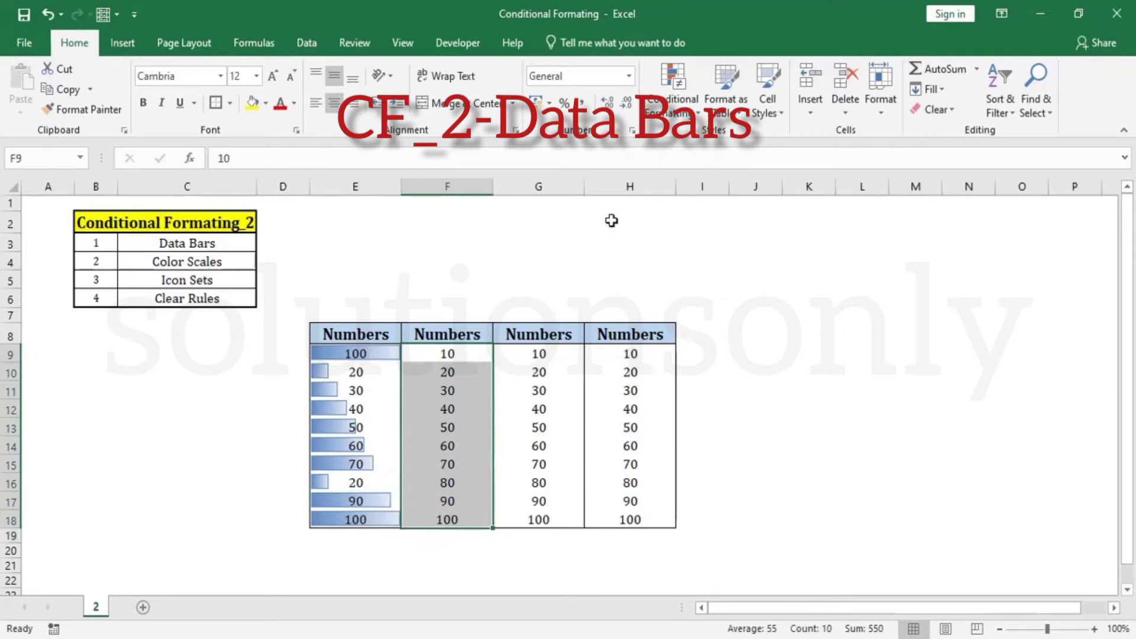
click(683, 114)
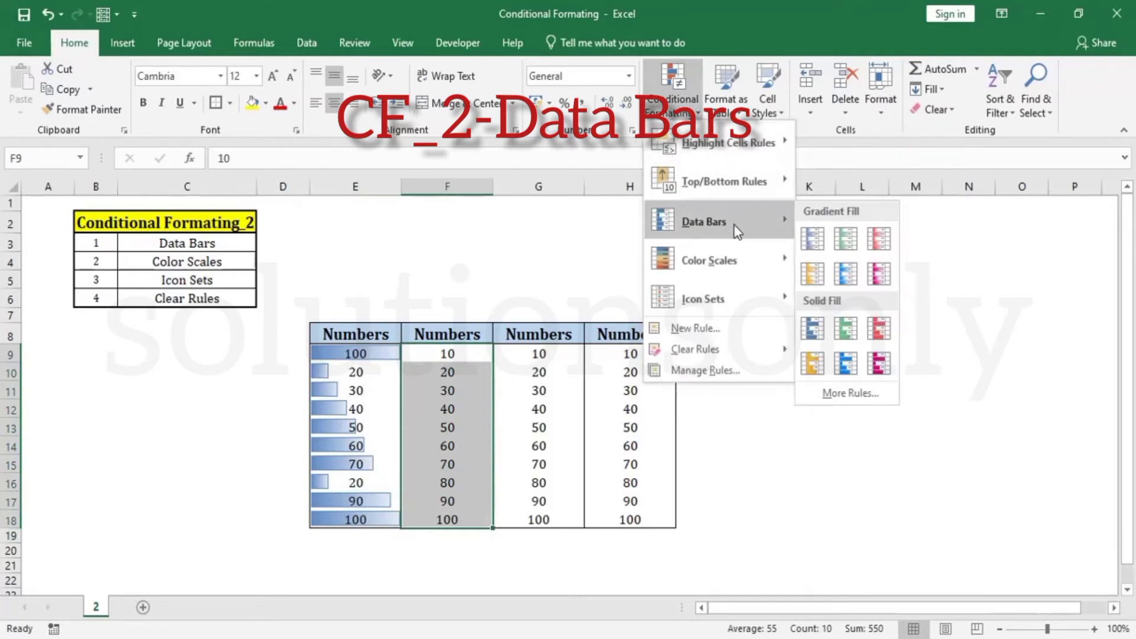
click(818, 330)
click(470, 467)
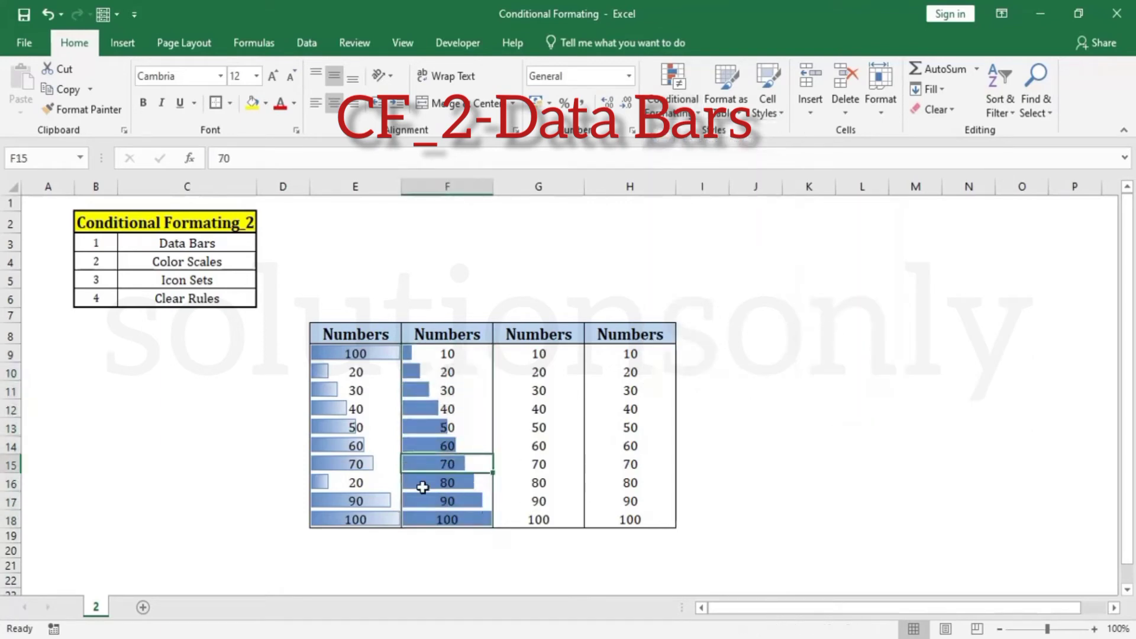
Apply the Green-Yellow-Red color scale to the third Numbers column, cells G9:G18.
drag(560, 353, 558, 520)
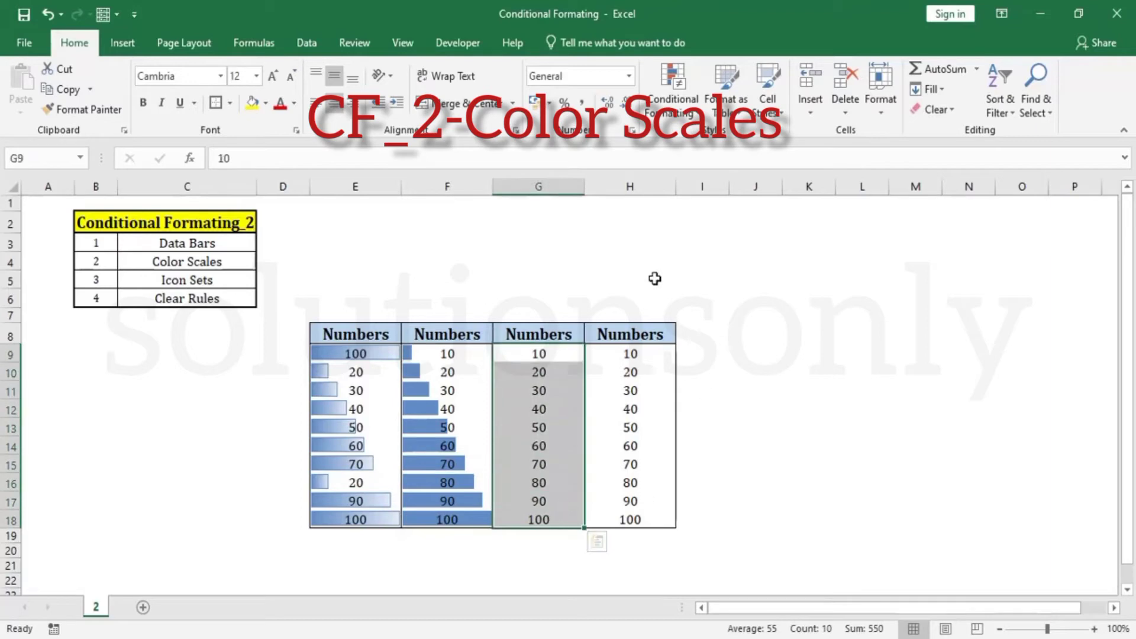
click(673, 89)
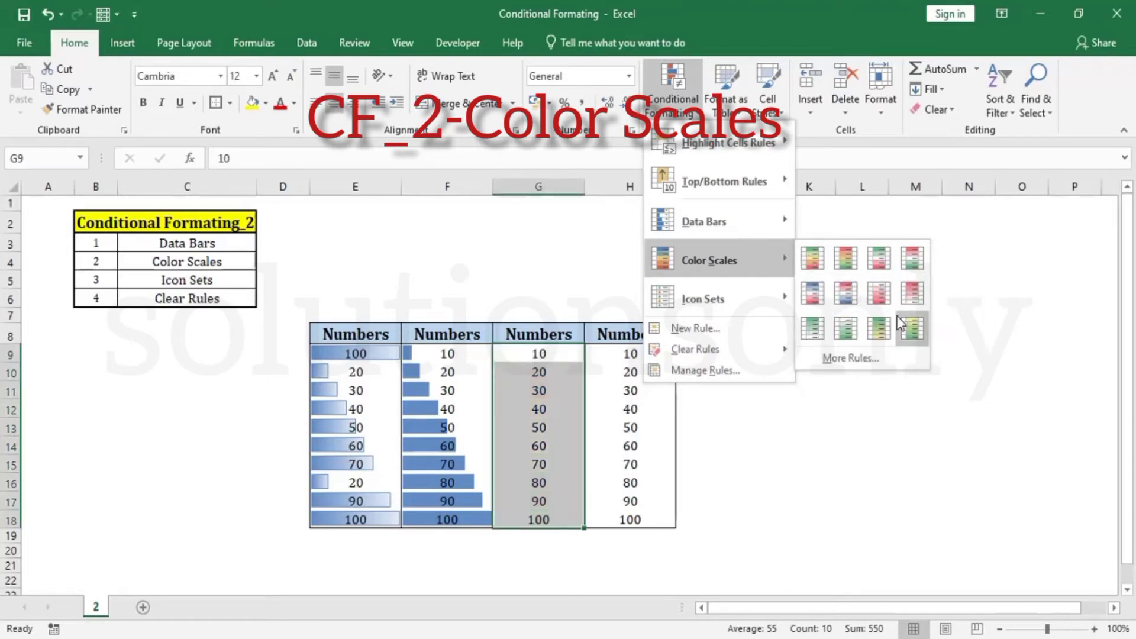
click(812, 259)
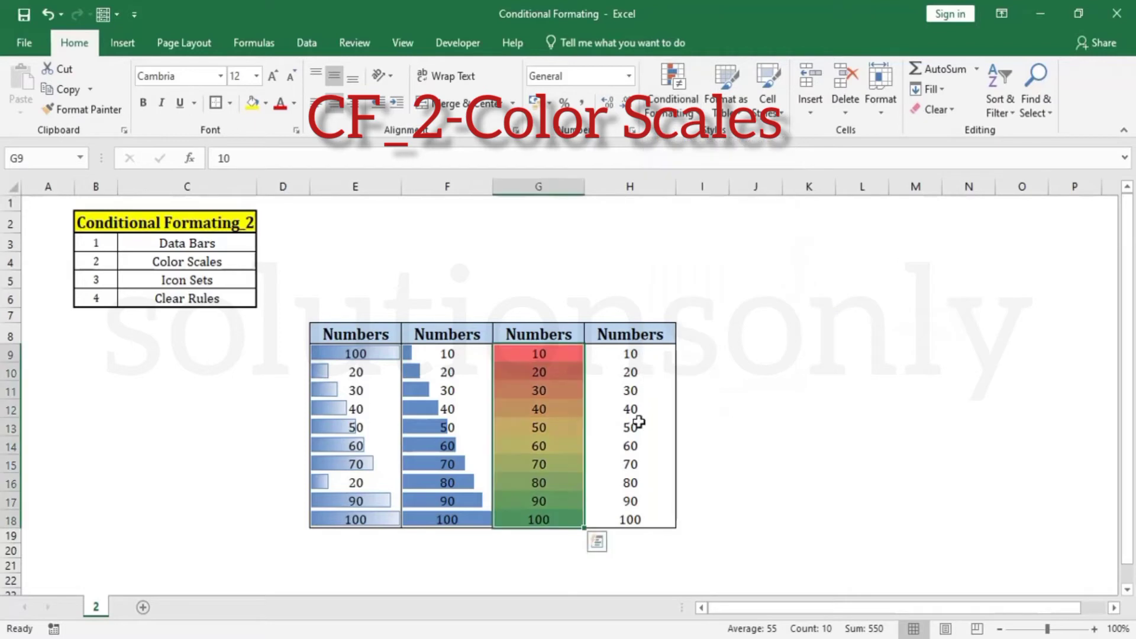
click(563, 464)
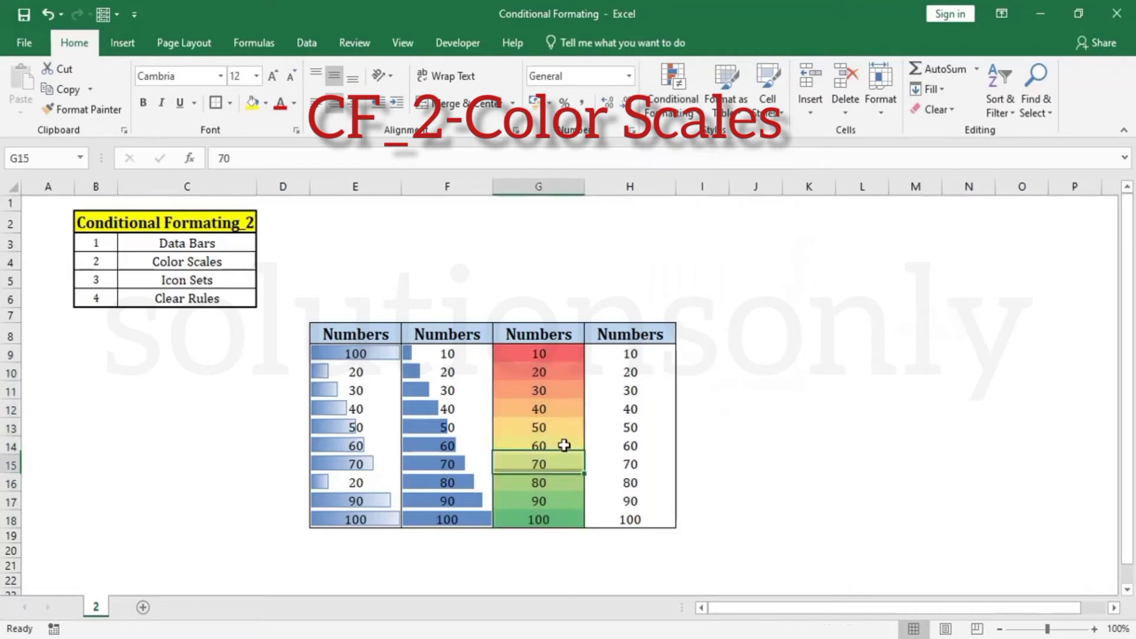
Examine how the color scale shades the values in G9:G18 compared with the data bars in the first two columns.
click(561, 355)
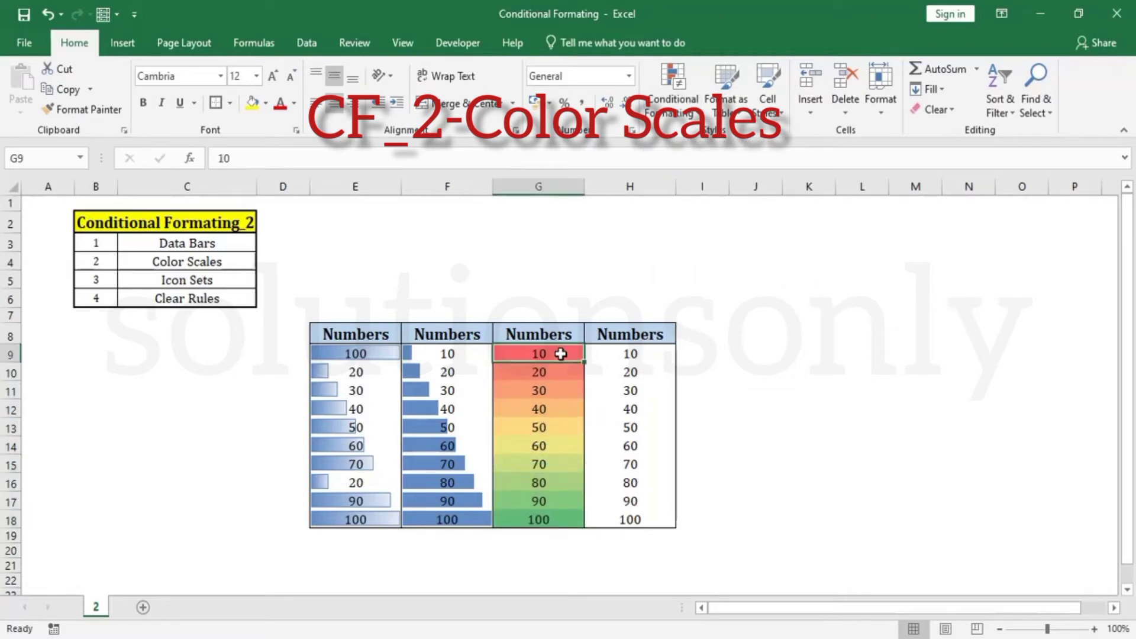
drag(561, 357, 554, 520)
click(548, 464)
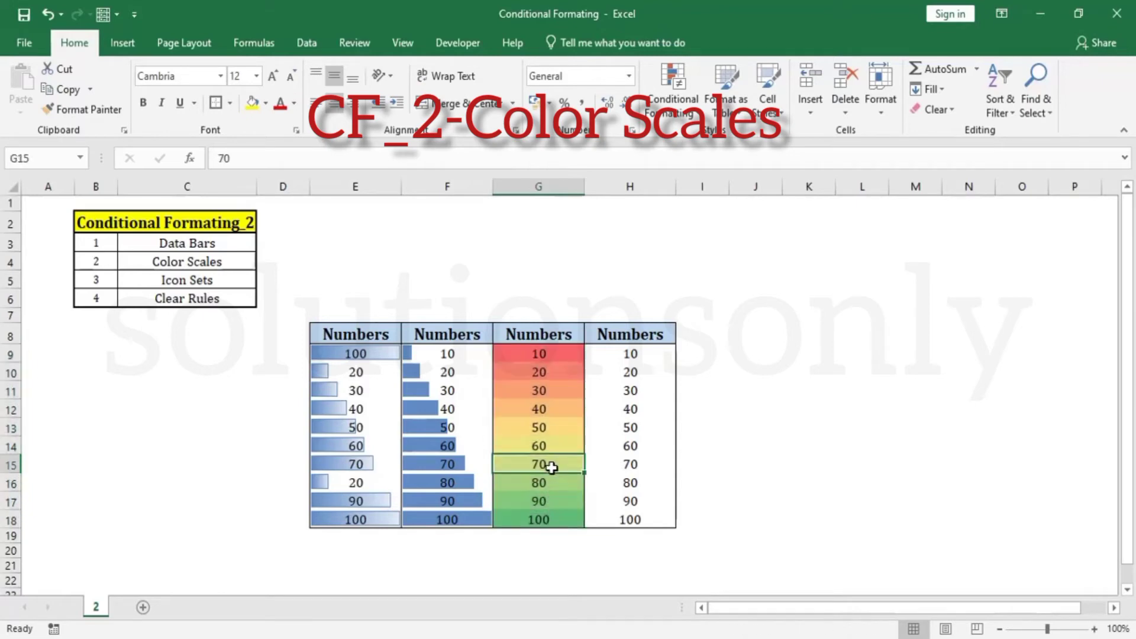
click(561, 354)
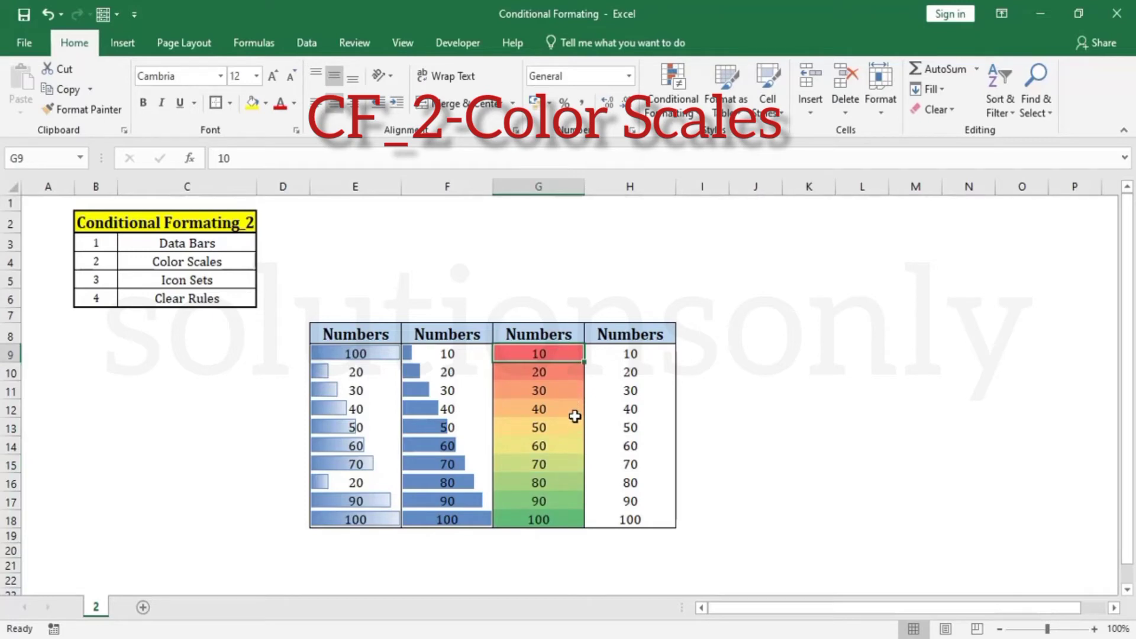
click(560, 383)
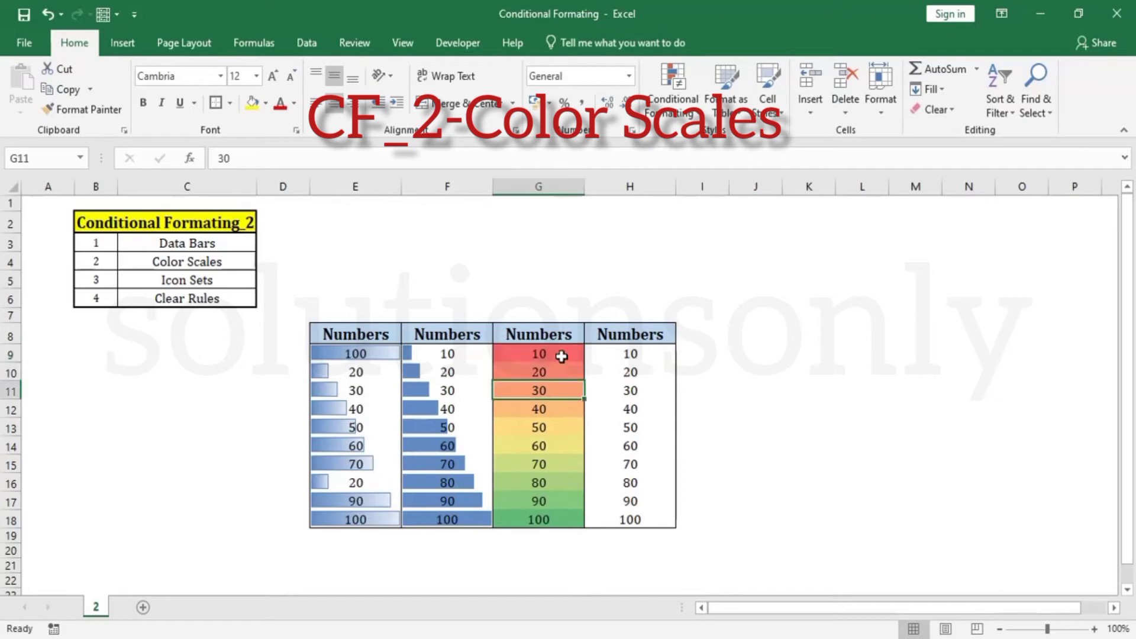
drag(561, 357, 566, 521)
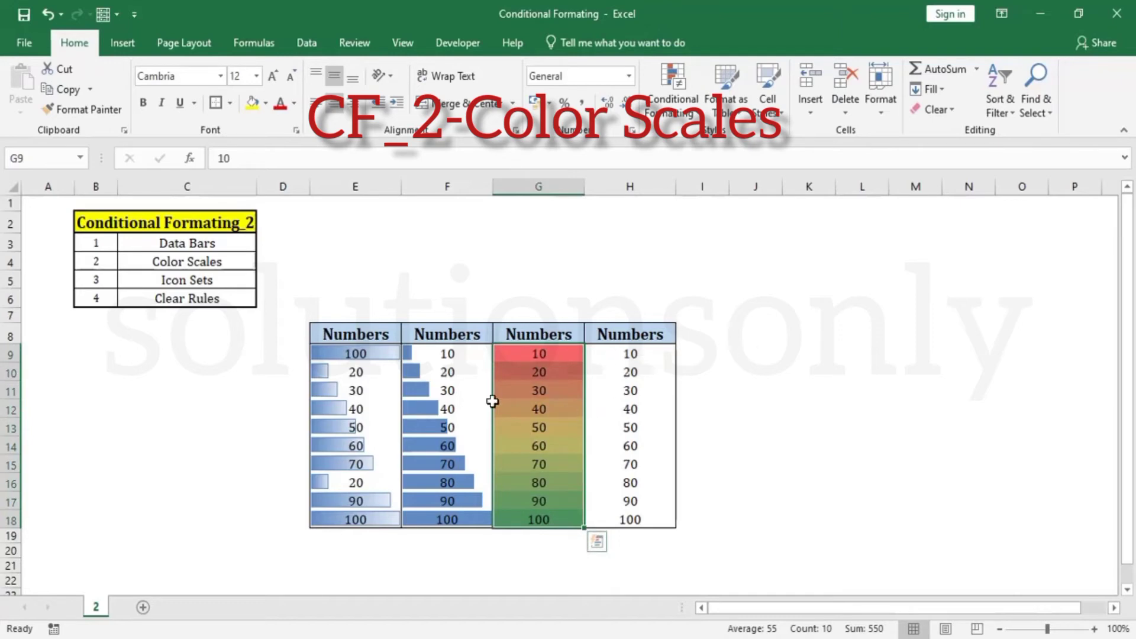
drag(358, 356, 474, 515)
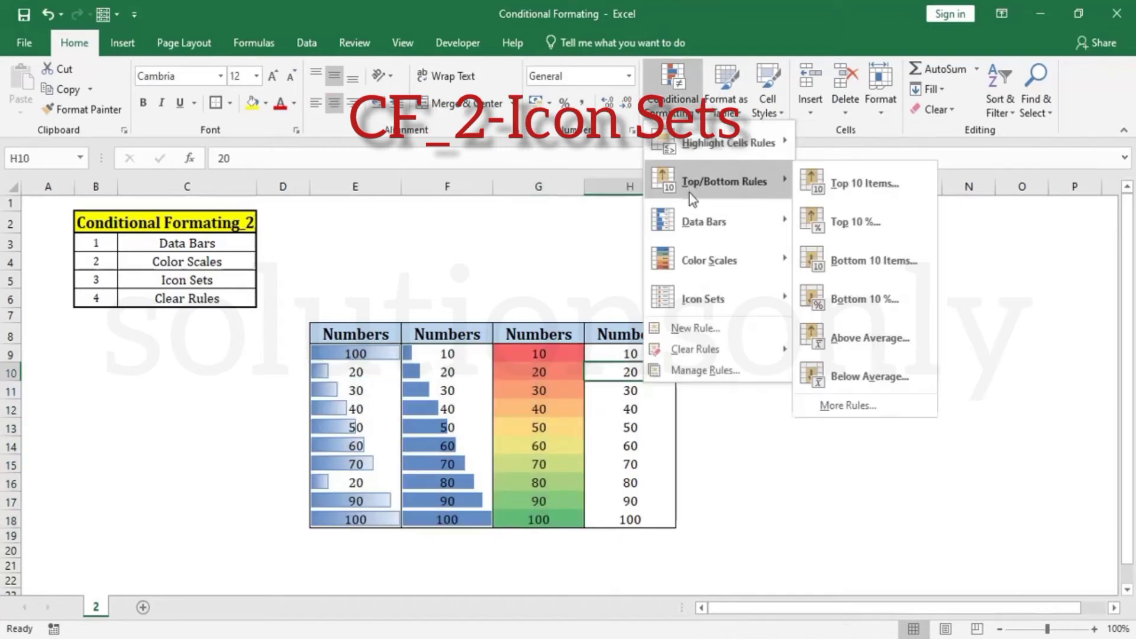
Apply the colored three-arrow directional icon set to the fourth Numbers column, cells H9:H18.
click(615, 372)
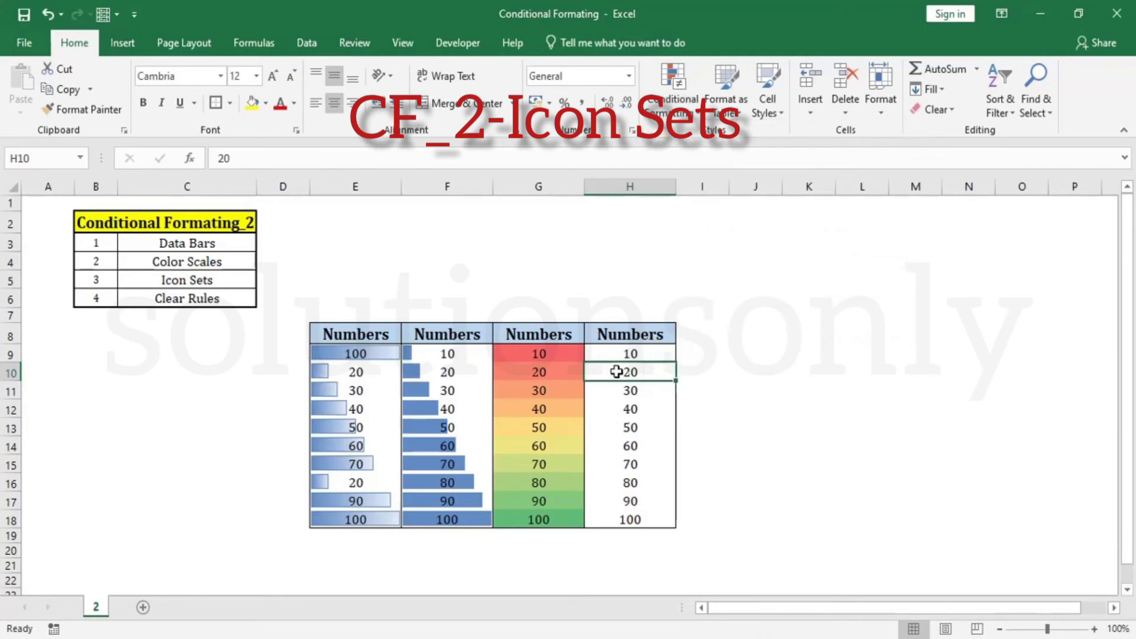
click(633, 356)
drag(633, 356, 632, 519)
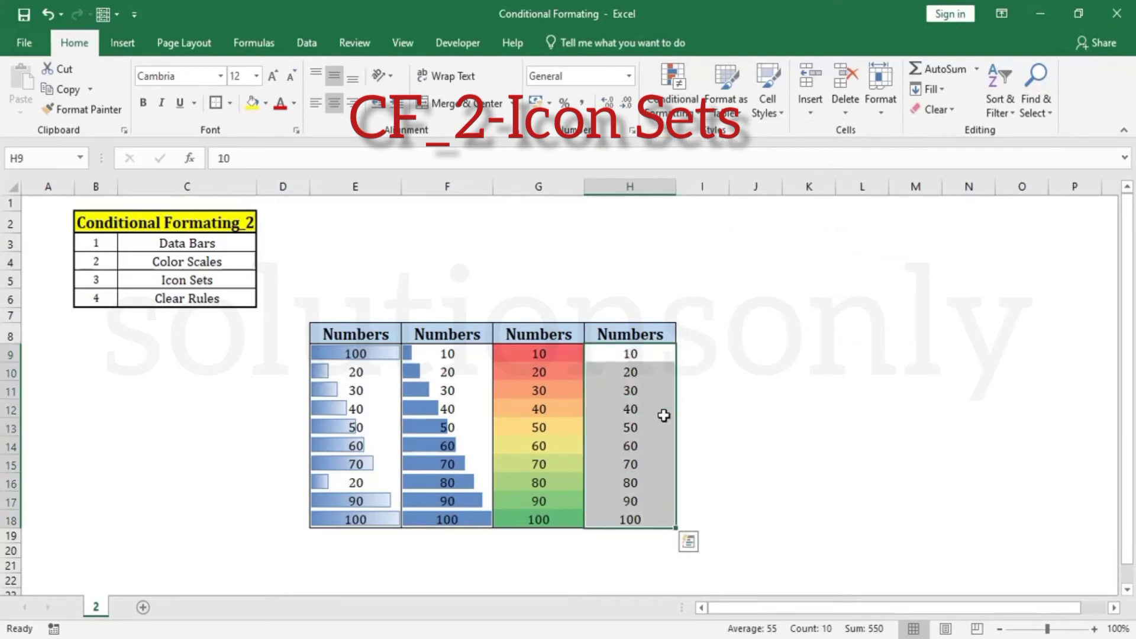
click(672, 89)
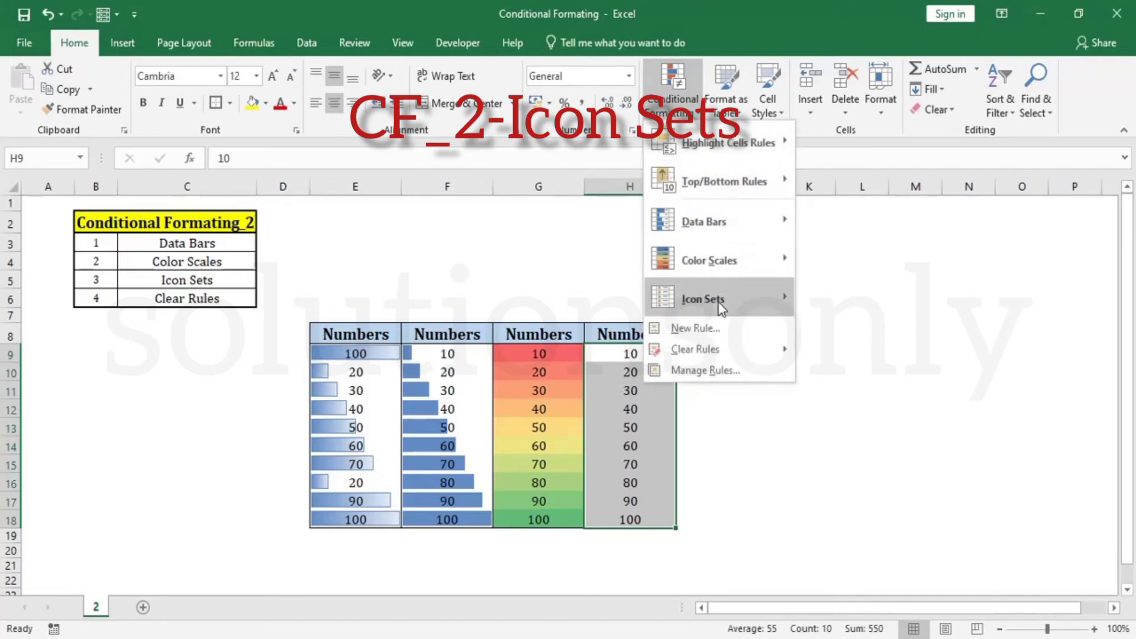
mouse_move(720, 301)
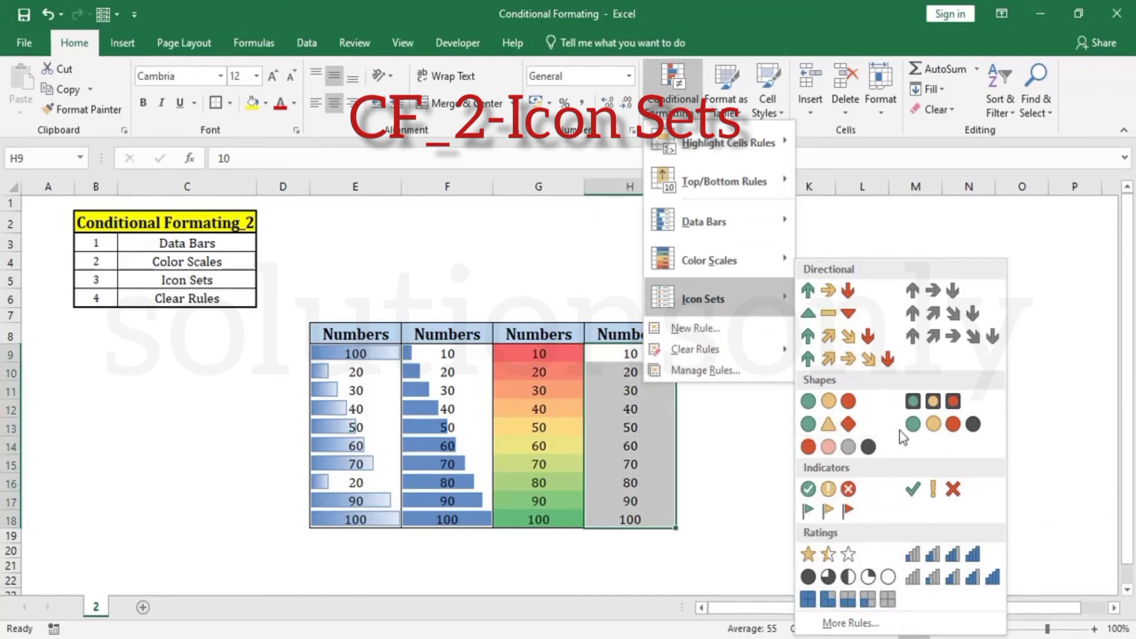
click(829, 294)
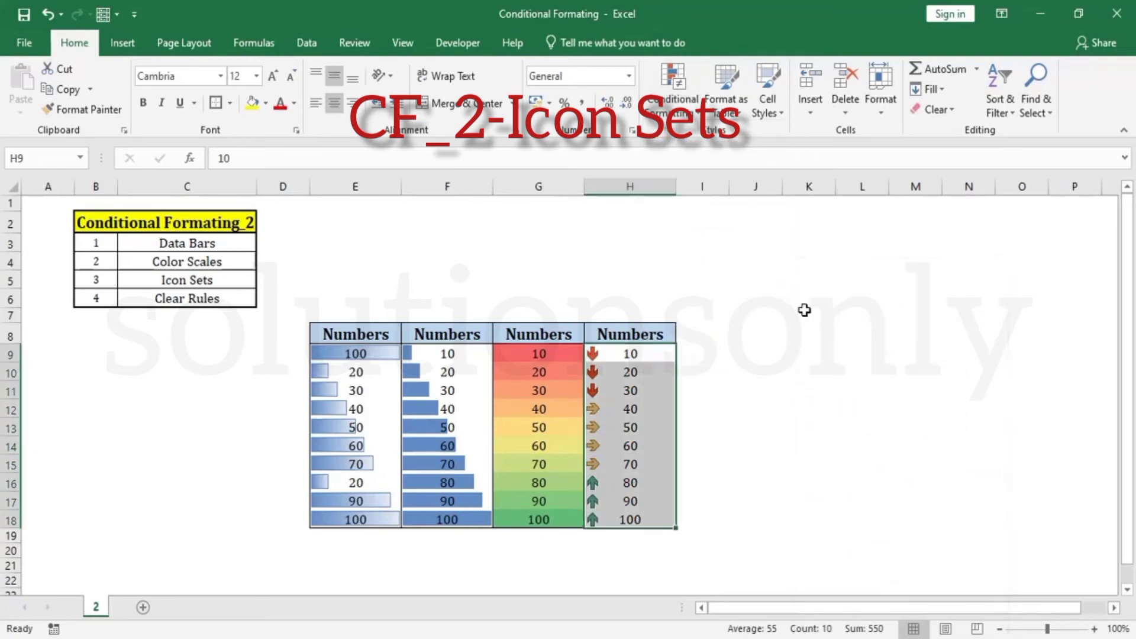
click(635, 416)
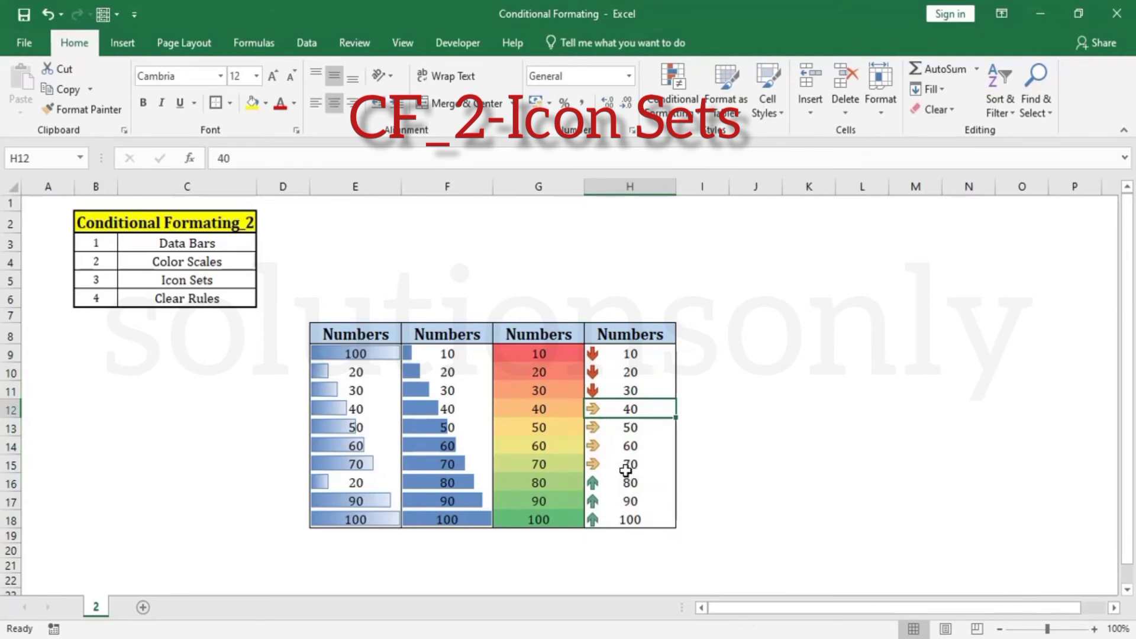
click(638, 355)
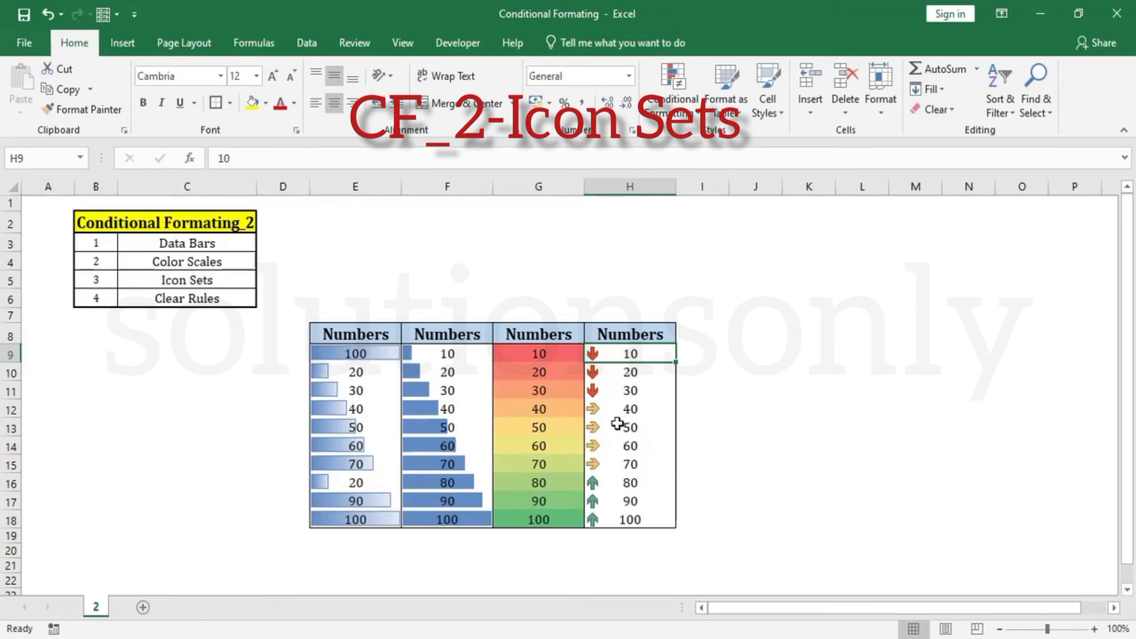
drag(619, 485, 636, 516)
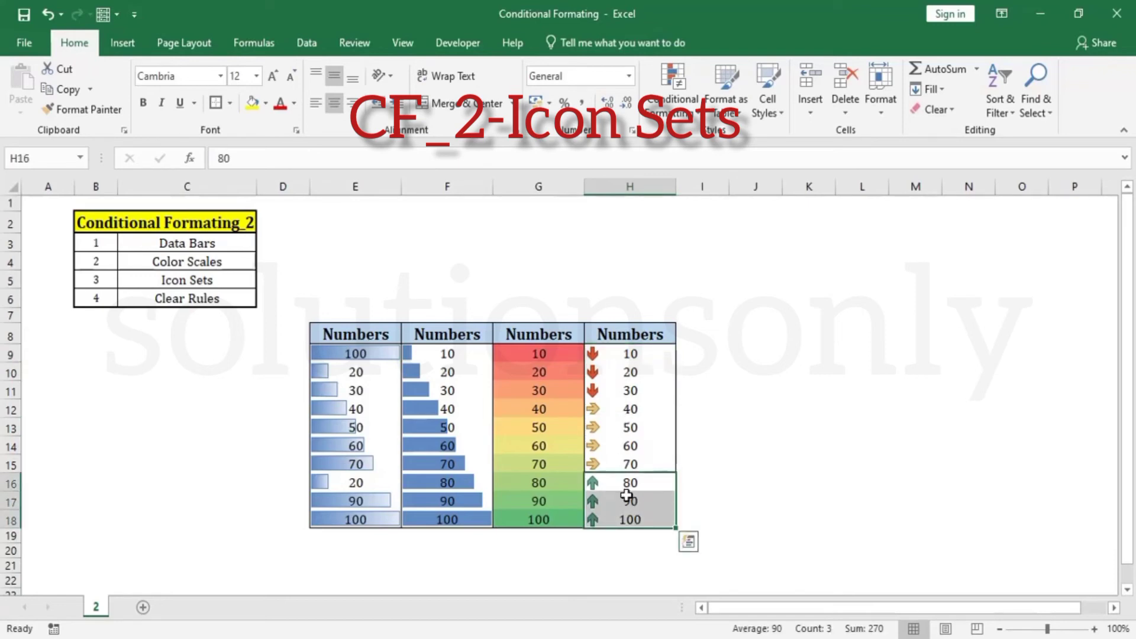
Set cell H11 to 100 and cell H16 to 30 to test the arrow icons in the fourth Numbers column.
text(100)
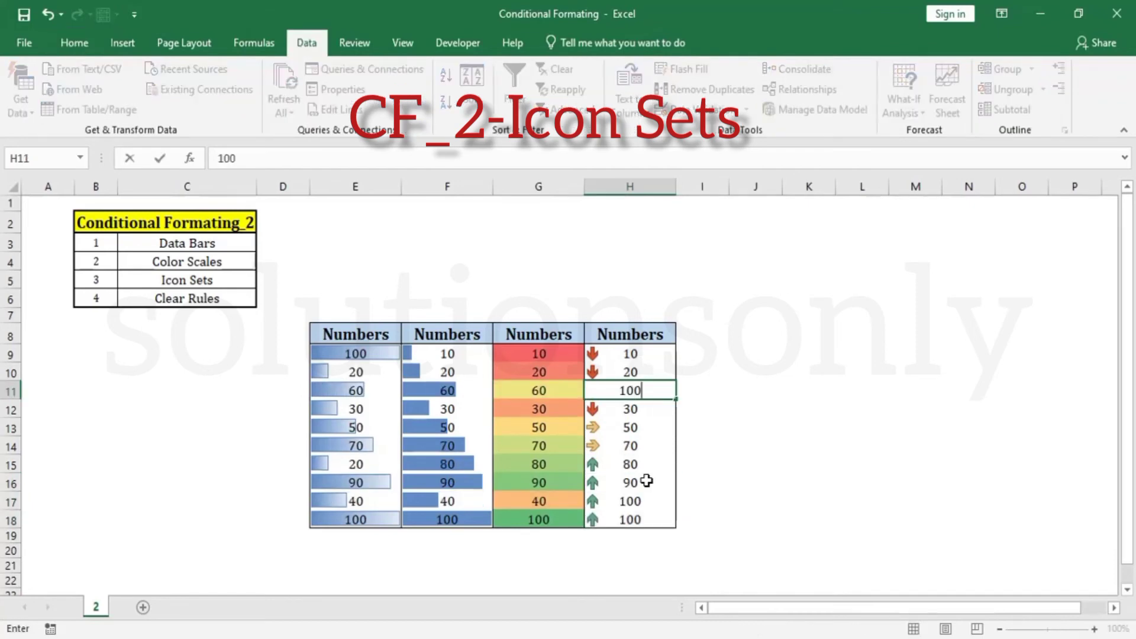
key(Return)
key(Down)
key(Down)
key(Down)
key(Down)
key(Down)
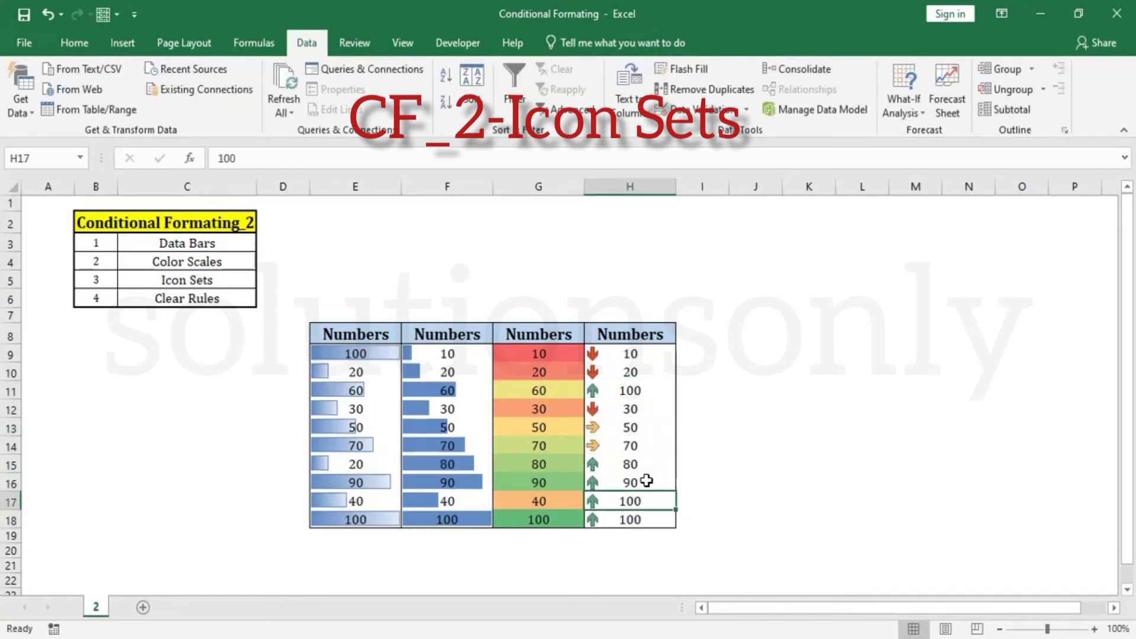
key(Up)
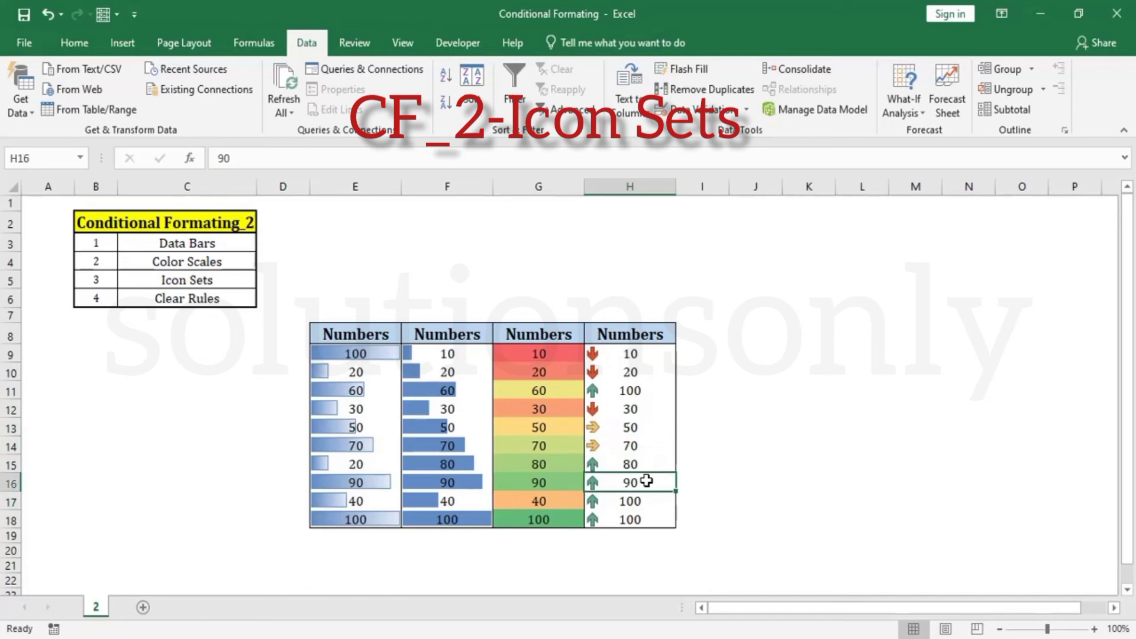
text(30)
key(Return)
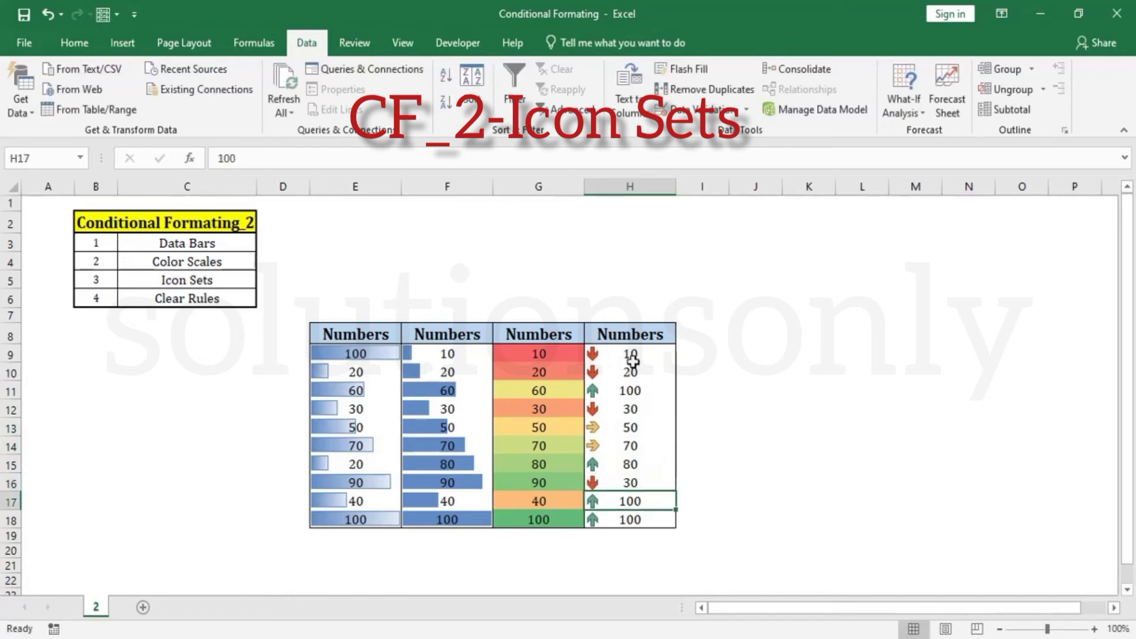
drag(631, 358, 624, 515)
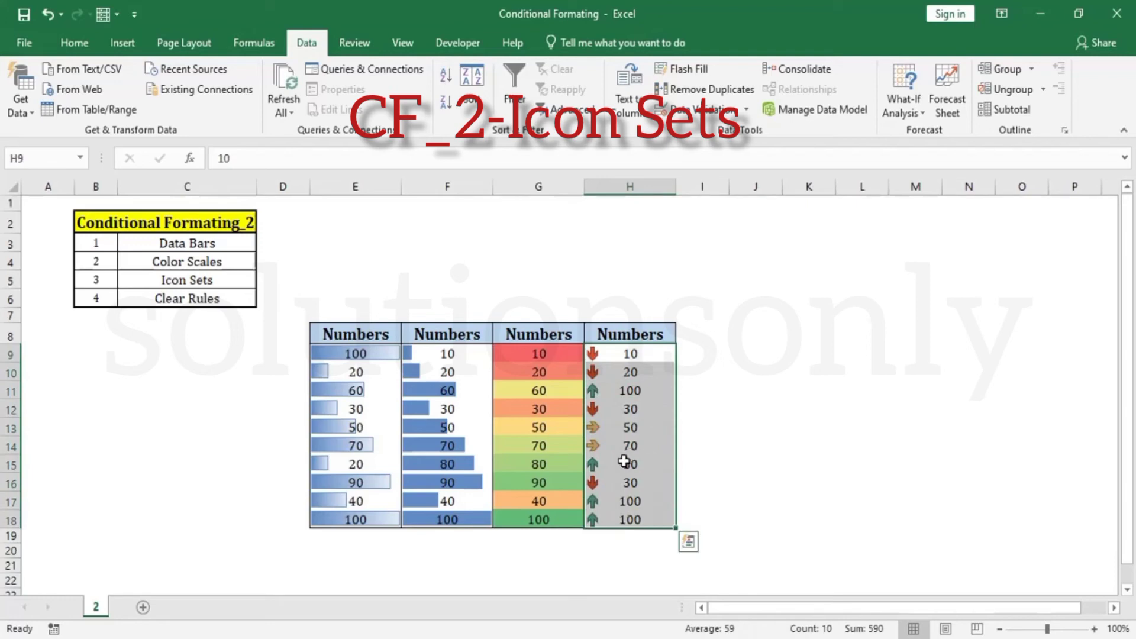
click(626, 447)
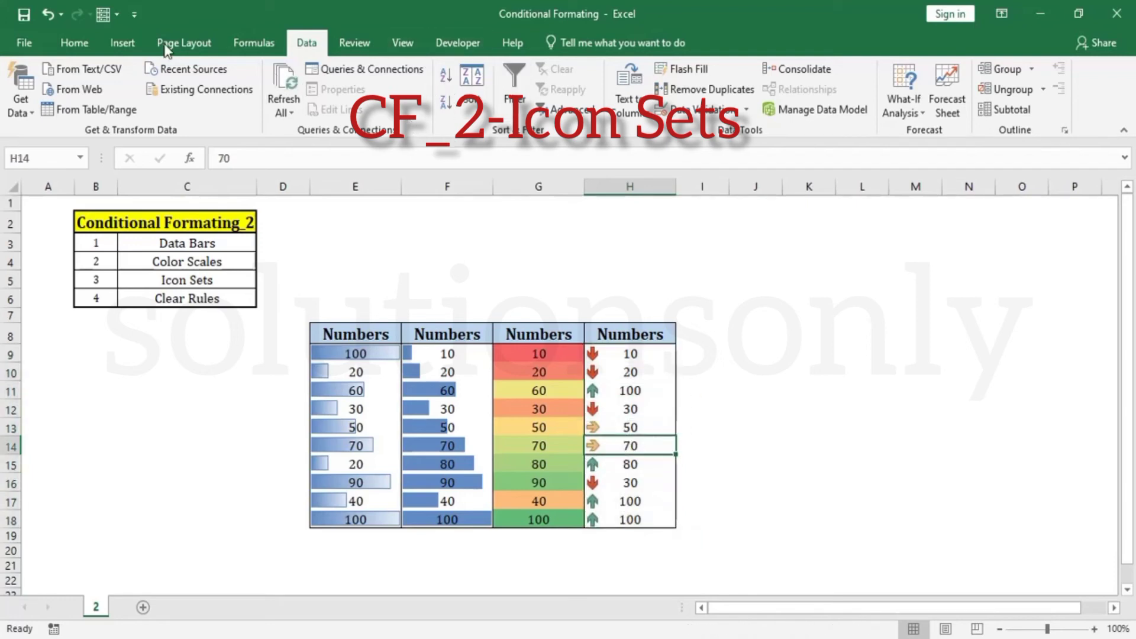
Sort the numbers table by the fourth Numbers column on Conditional Formatting Icon, with the green up arrow On Top.
click(80, 41)
click(311, 41)
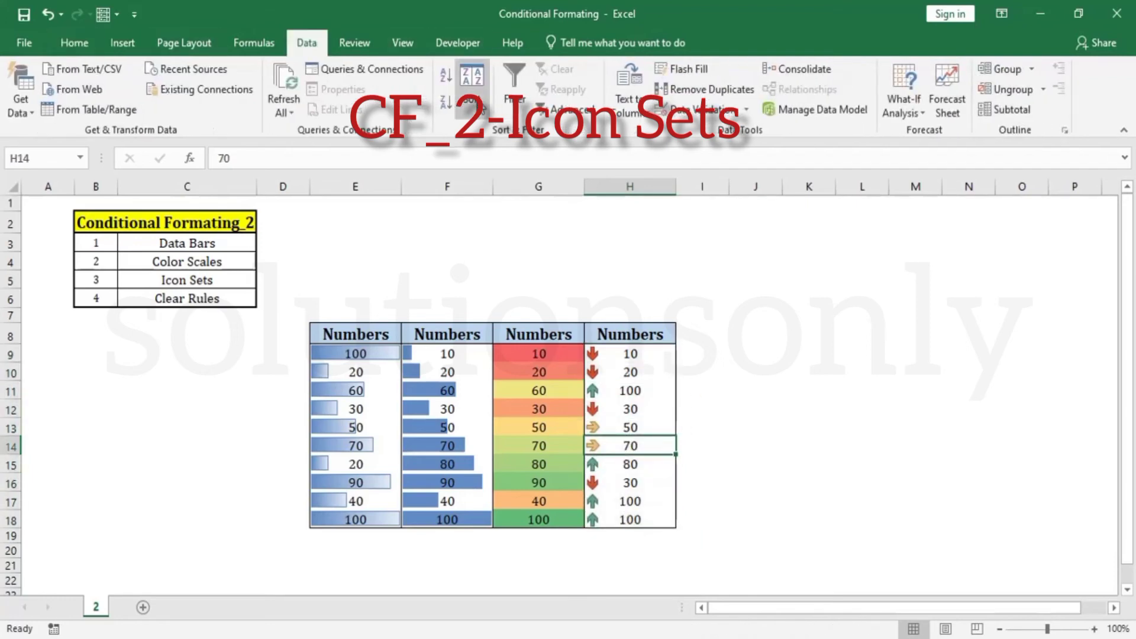
click(477, 98)
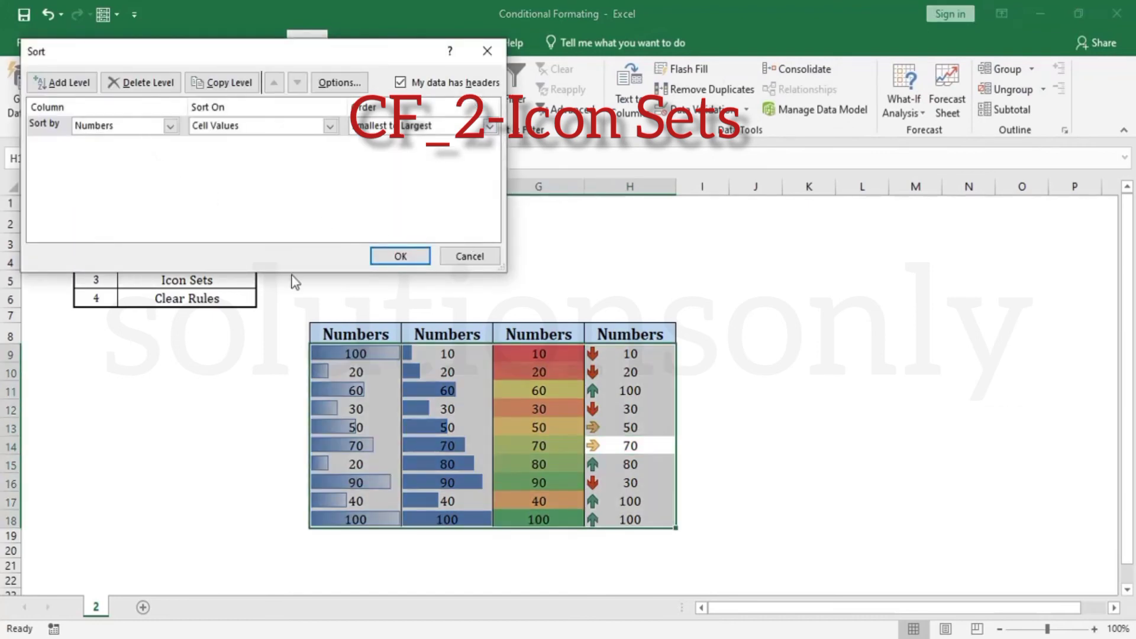
click(171, 126)
click(124, 177)
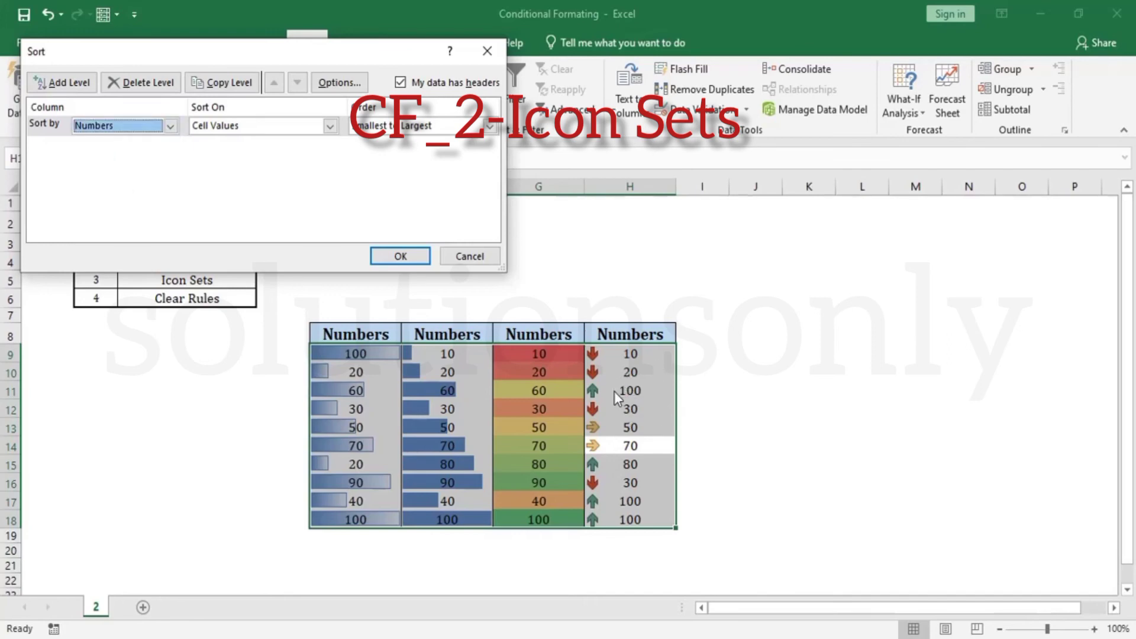
click(329, 127)
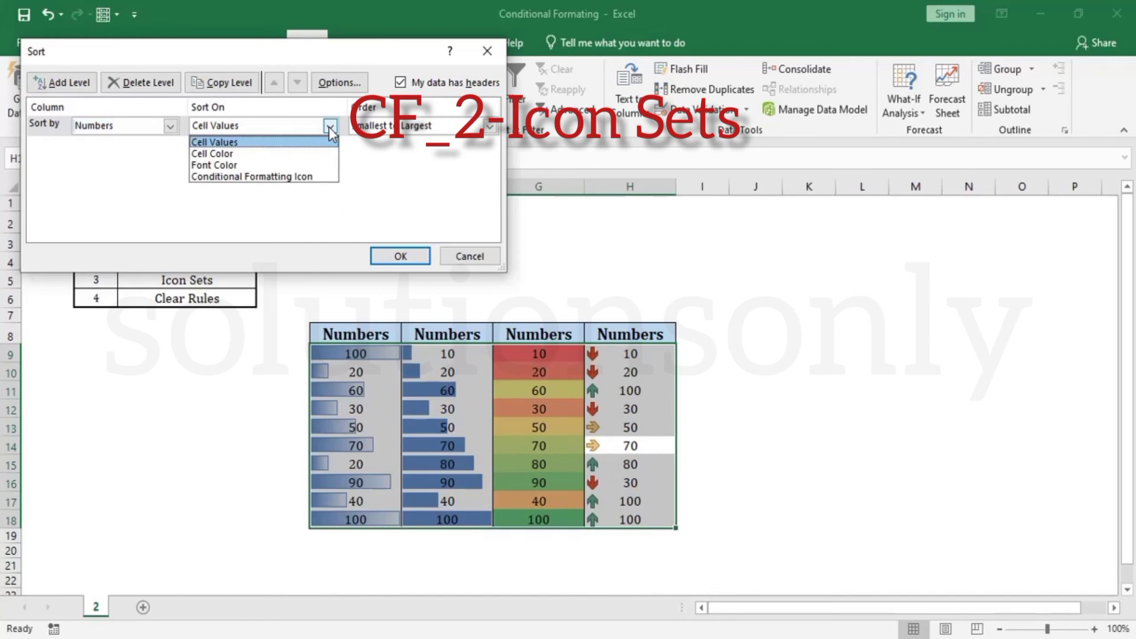
click(314, 176)
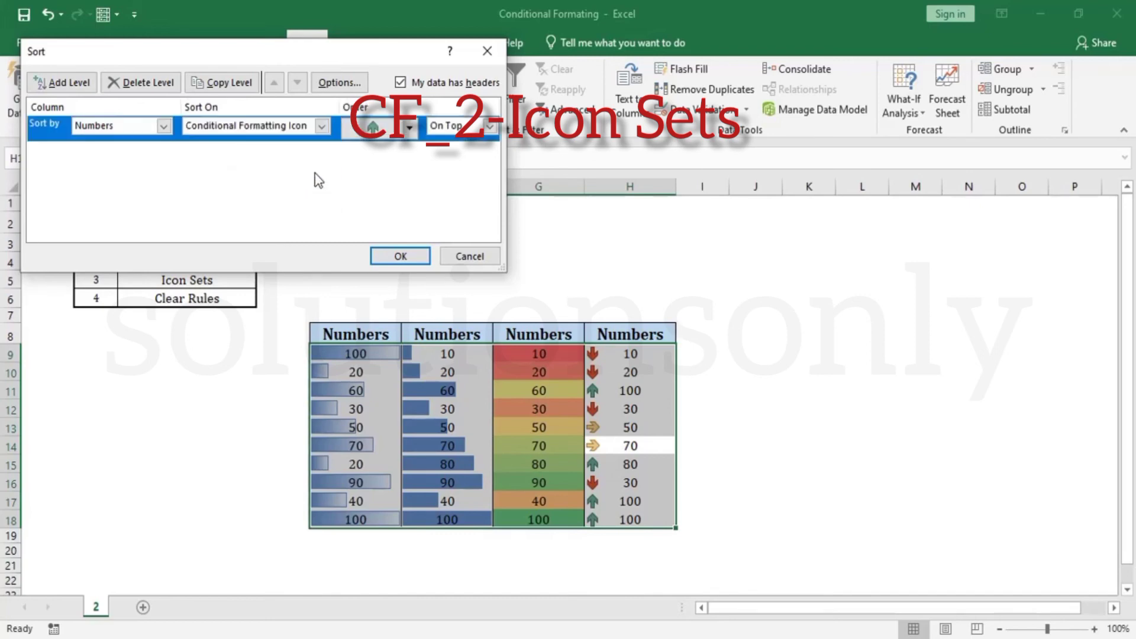
click(388, 135)
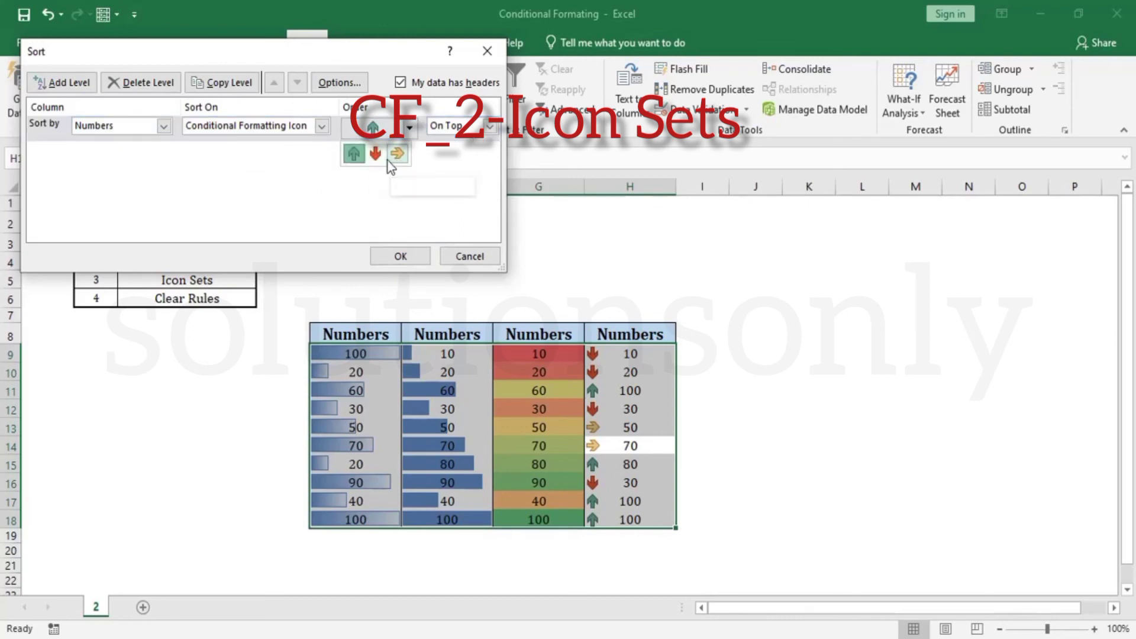
click(354, 155)
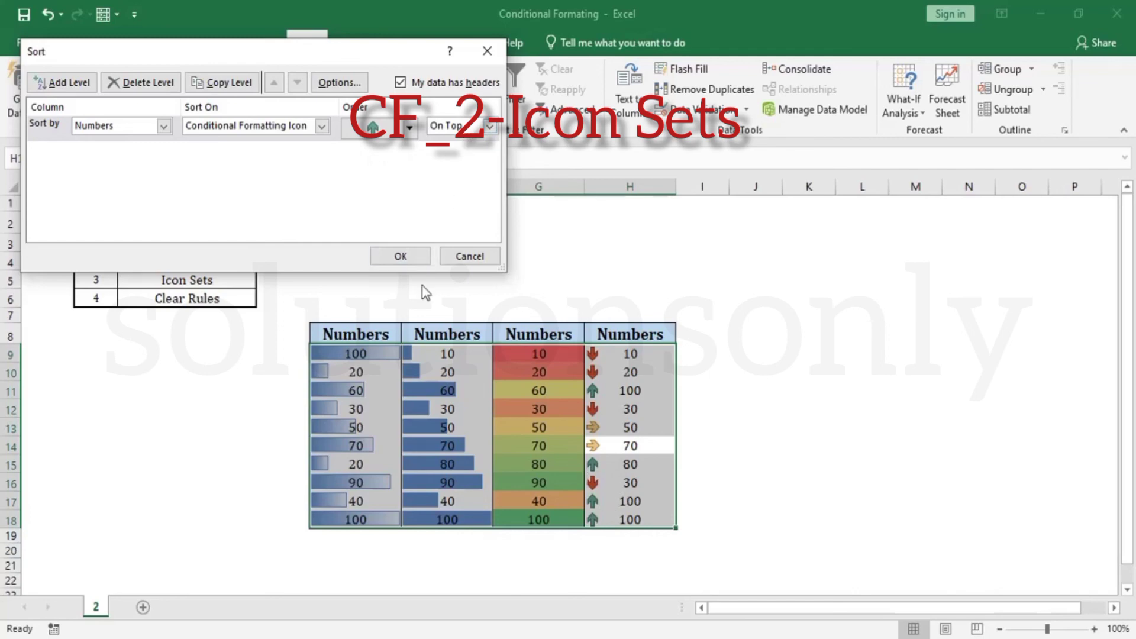
click(422, 255)
click(620, 448)
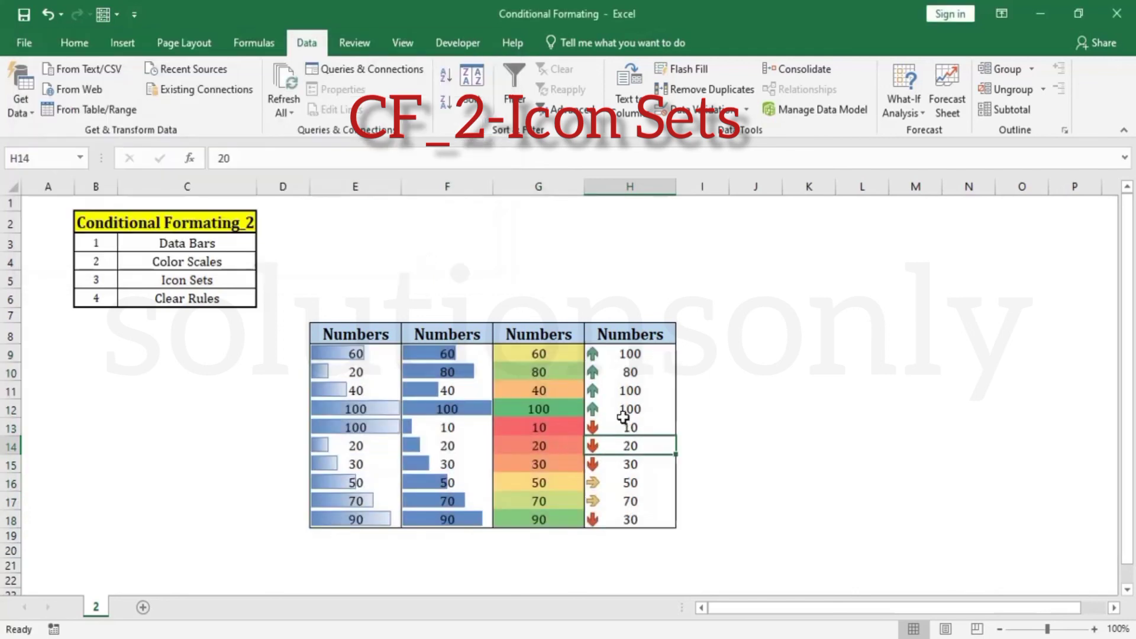
drag(624, 413, 625, 358)
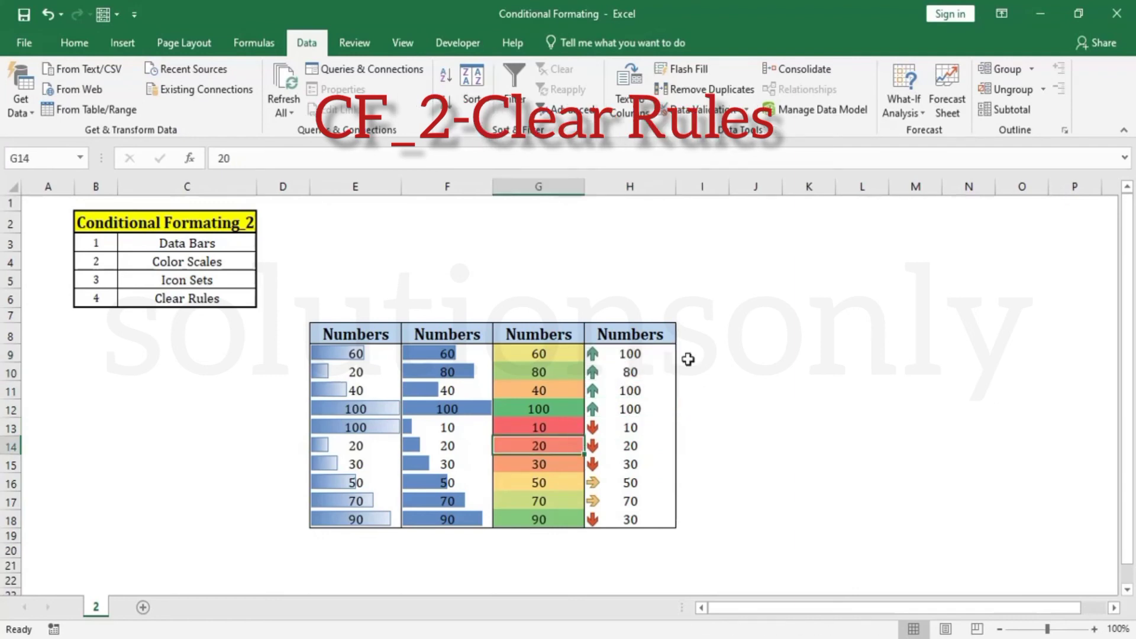
Clear the conditional formatting rules from the entire sheet.
click(500, 443)
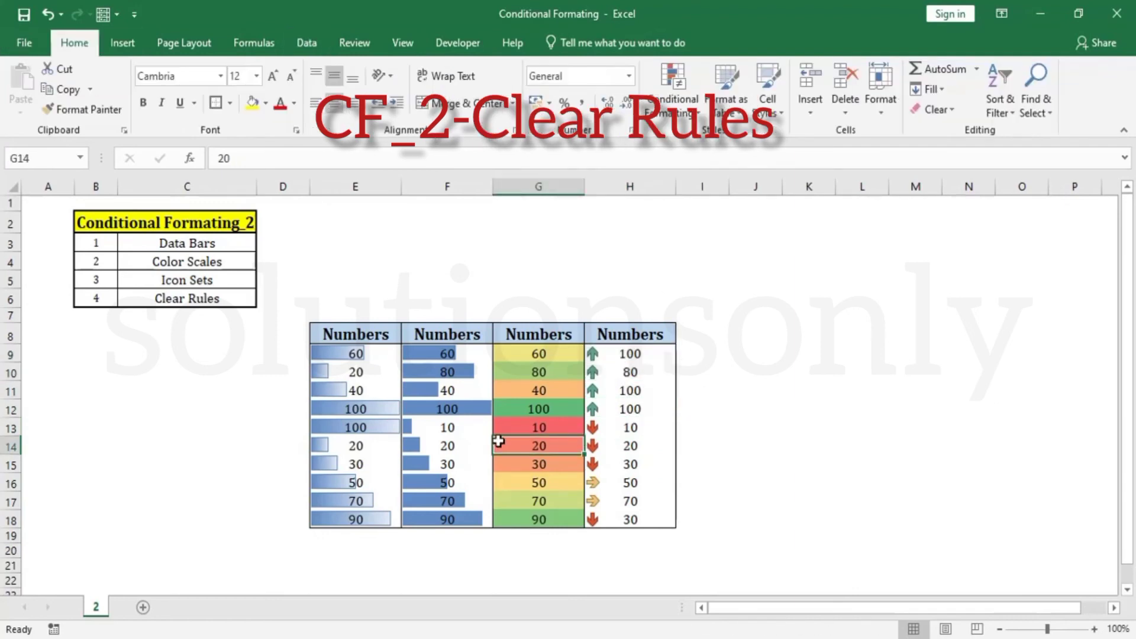
click(672, 89)
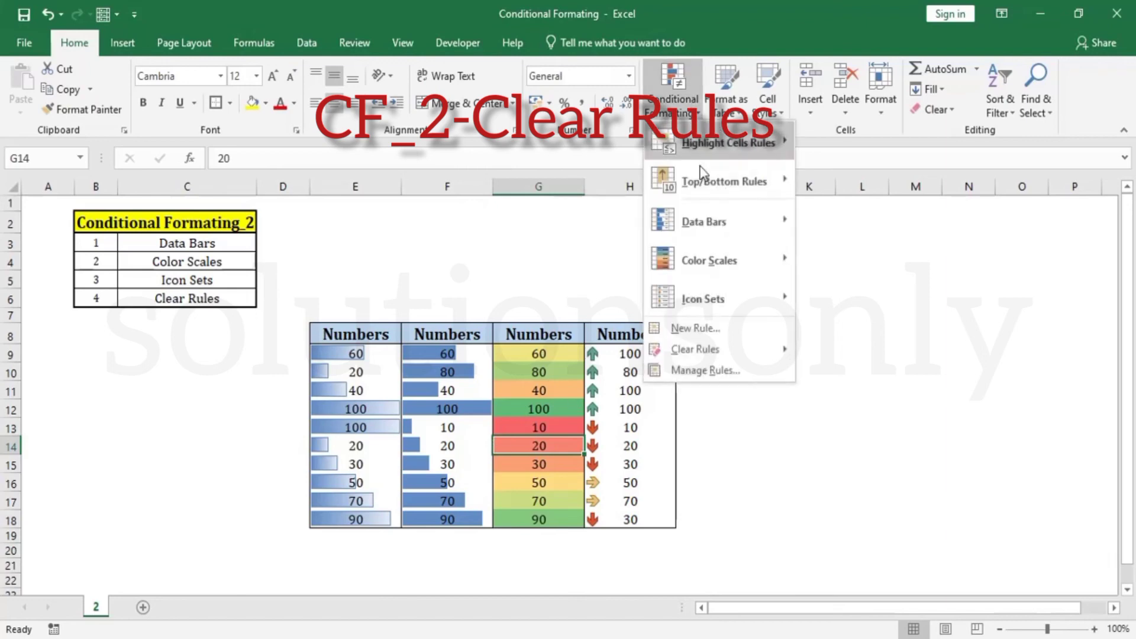
mouse_move(711, 349)
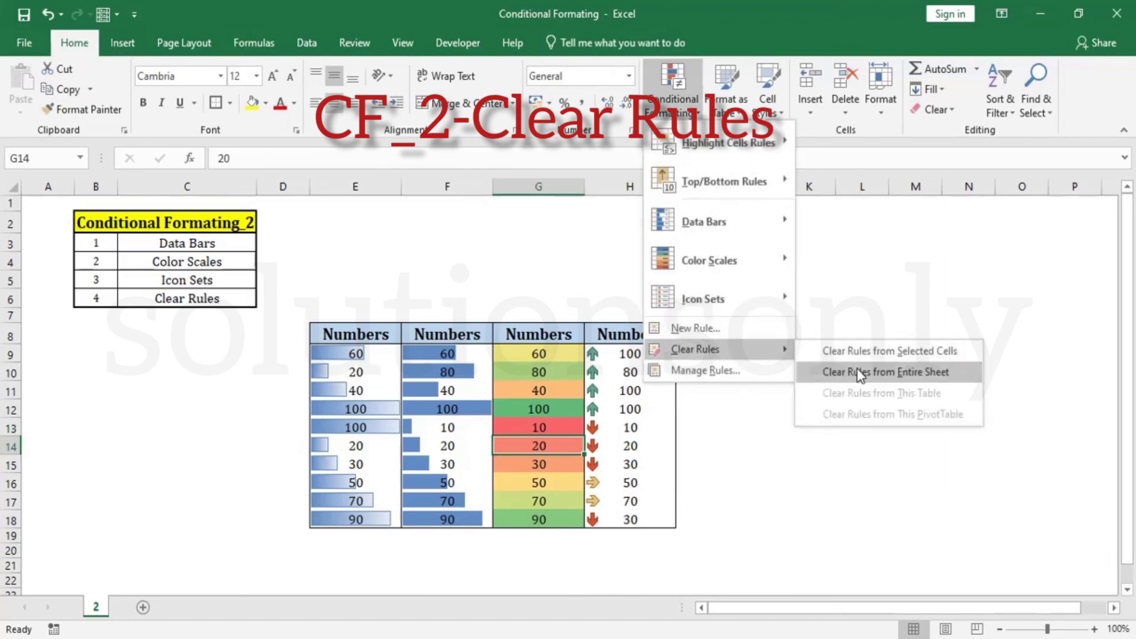
click(858, 372)
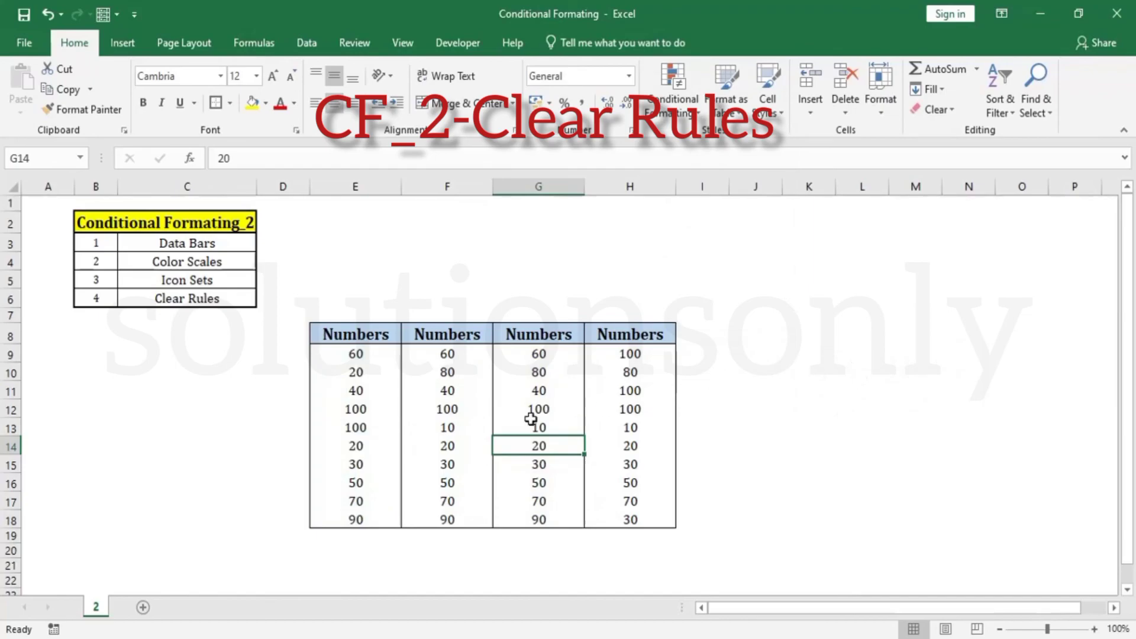